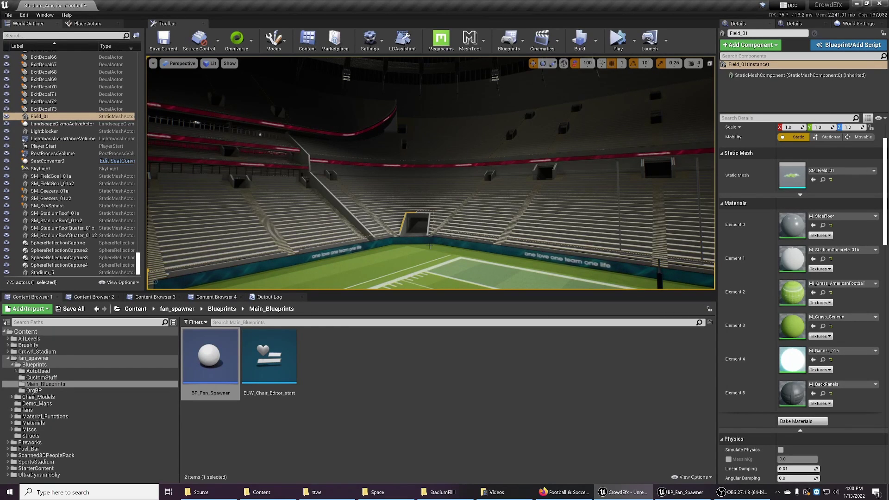
Examine the empty stadium stands around the corner tunnel and behind the goal from several angles.
right_drag(428, 248, 444, 254)
key(w)
key(s)
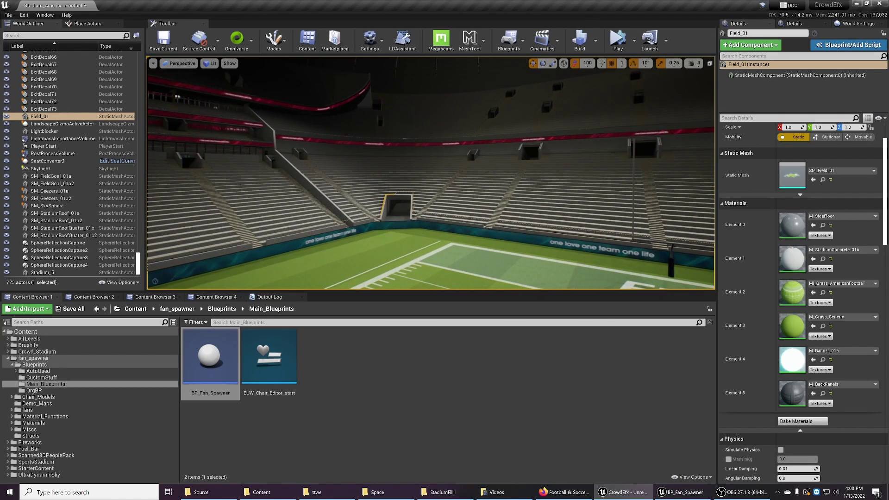
right_drag(410, 242, 403, 231)
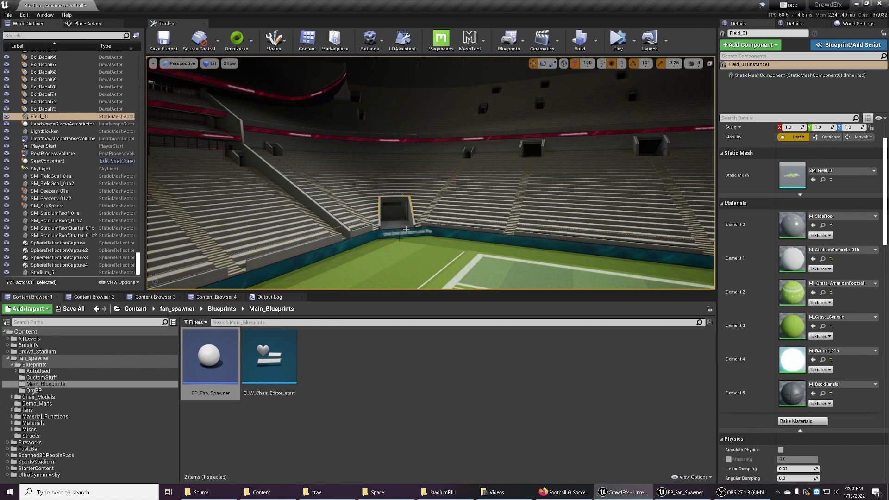
click(530, 132)
right_drag(529, 132, 636, 153)
right_drag(278, 216, 337, 215)
key(w)
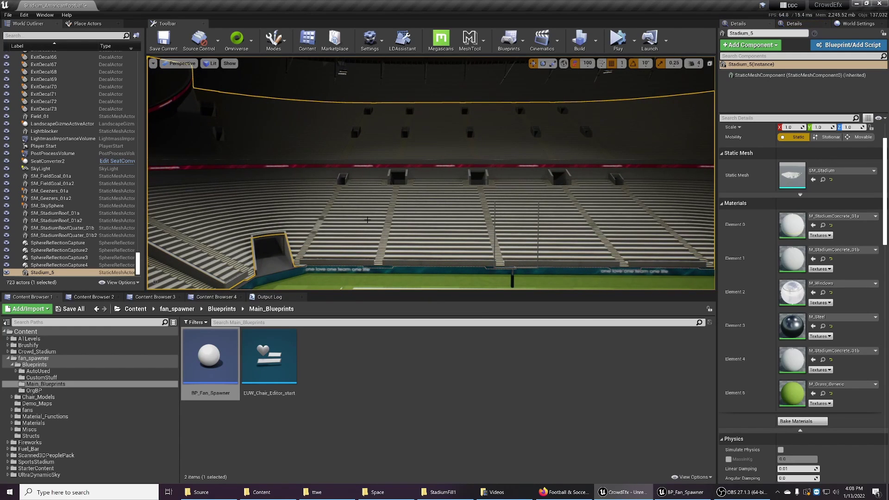
mouse_move(367, 219)
right_down()
mouse_move(311, 232)
mouse_move(240, 218)
mouse_move(326, 232)
mouse_move(359, 222)
right_up()
key(s)
key(w)
right_drag(317, 249, 538, 302)
Switch to the browser, view the goalpost image in the Football & Soccer Sports Stadium listing, and return to Unreal Editor.
click(563, 492)
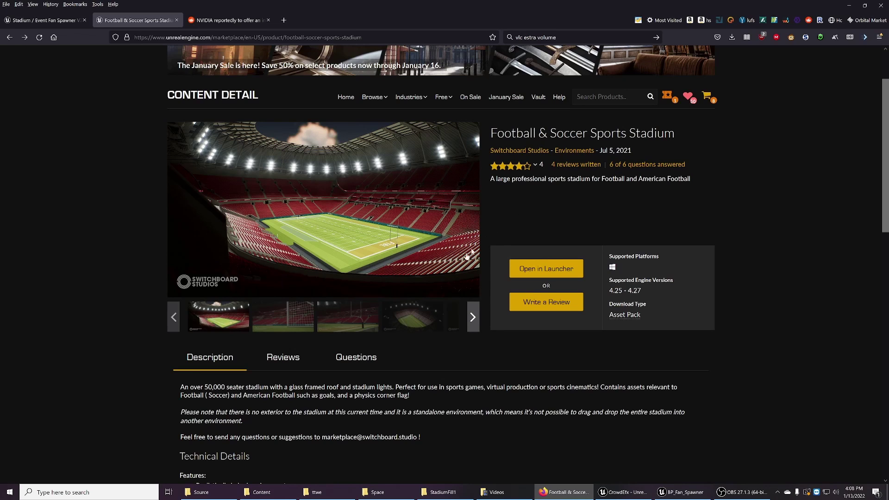
click(349, 324)
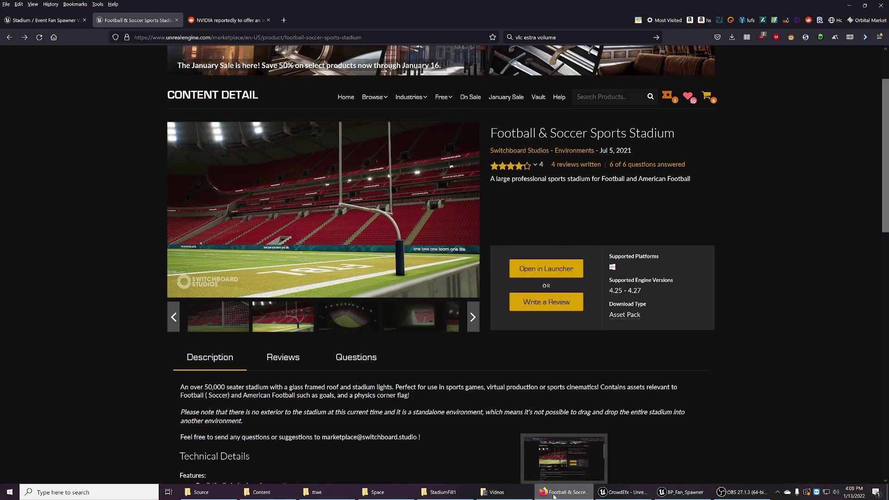
click(625, 492)
Place a BP_Fan_Spawner actor on the grass near the field corner in front of the tunnel.
right_drag(467, 236, 407, 220)
right_drag(537, 214, 519, 227)
mouse_move(413, 257)
right_down()
mouse_move(481, 254)
mouse_move(415, 257)
right_up()
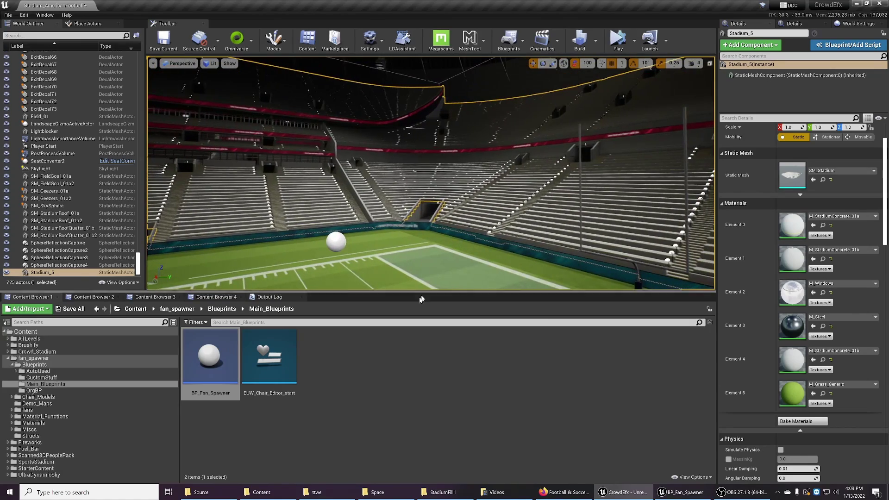
mouse_move(225, 353)
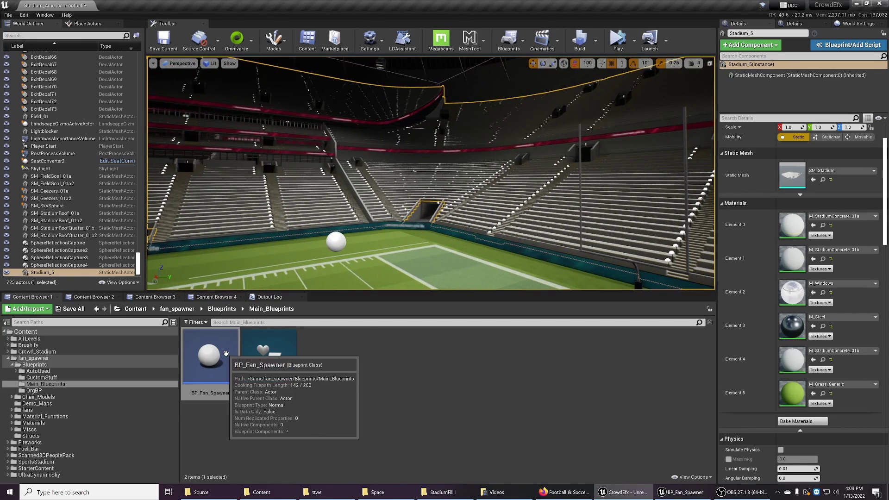
drag(226, 354, 395, 243)
click(405, 254)
mouse_move(405, 254)
right_down()
mouse_move(379, 273)
mouse_move(393, 280)
mouse_move(400, 242)
right_up()
click(401, 260)
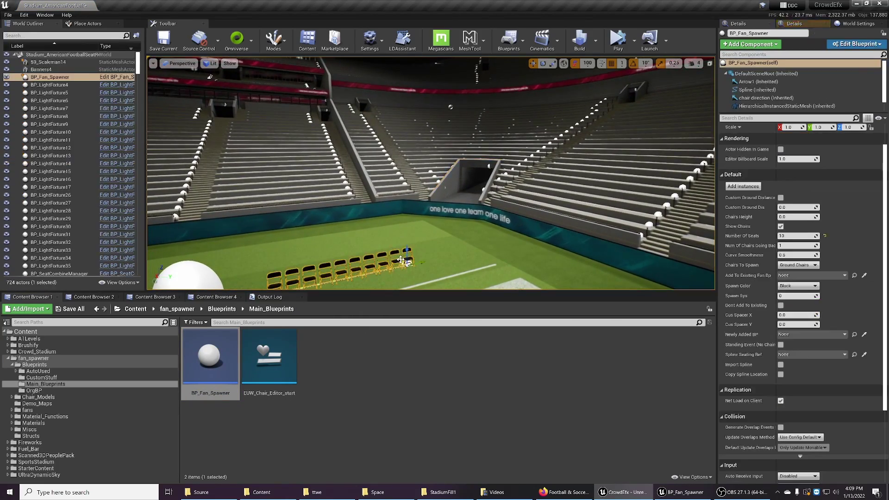
Set the fan spawner's Chairs To Spawn option to Stand Chairs.
click(797, 265)
click(795, 274)
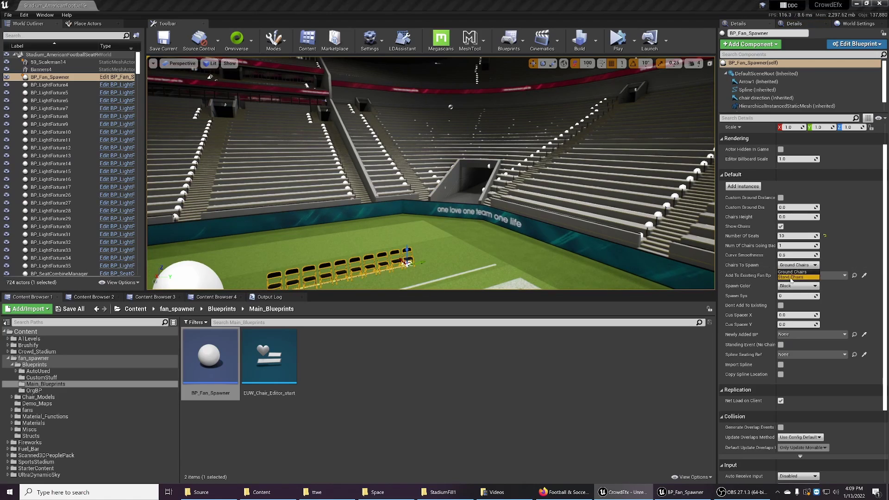
drag(448, 250, 419, 264)
right_drag(416, 237, 373, 170)
Set the fan spawner's Spline Seating Ref to BP_SplineSeating11 by picking its sphere beside the stairs above the tunnel.
click(399, 143)
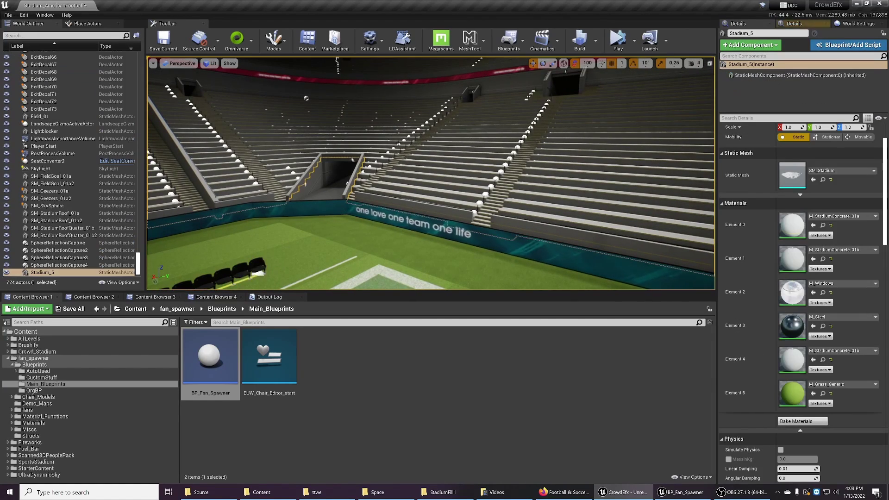
click(246, 267)
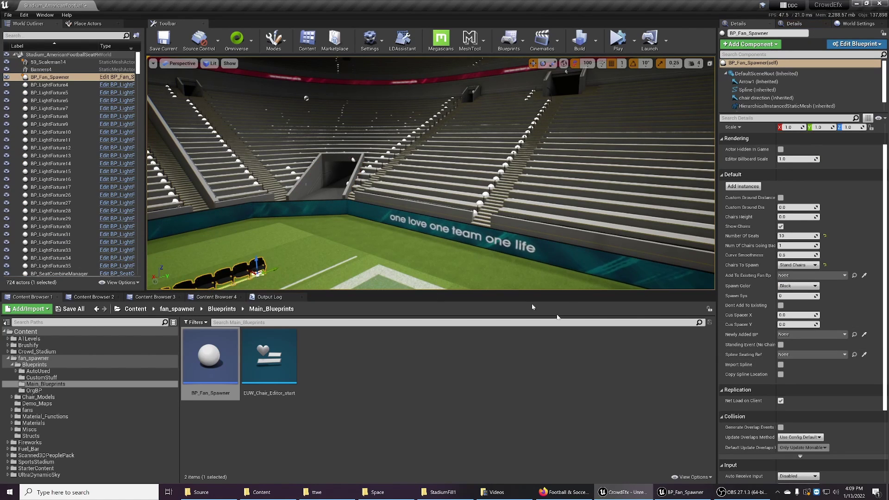
click(799, 355)
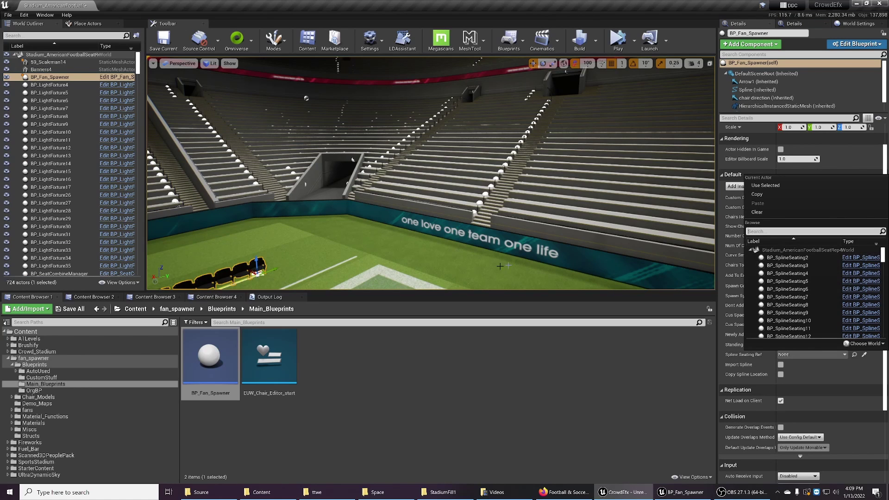
click(230, 244)
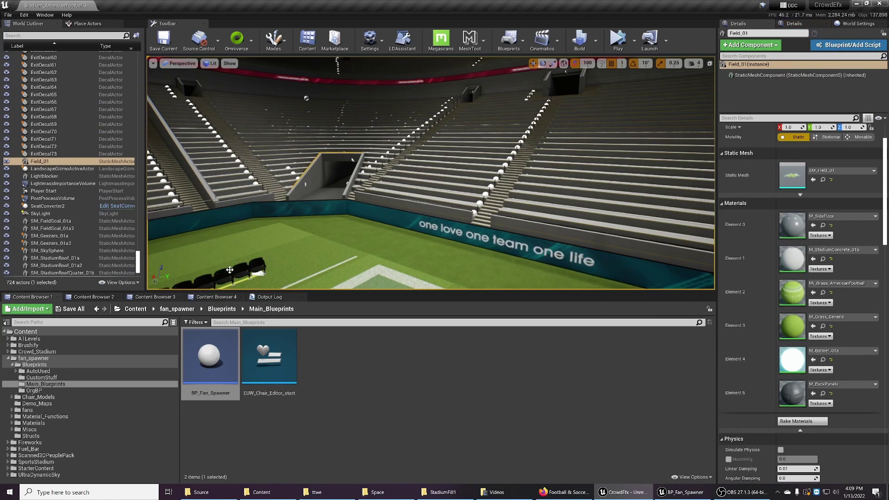
click(256, 273)
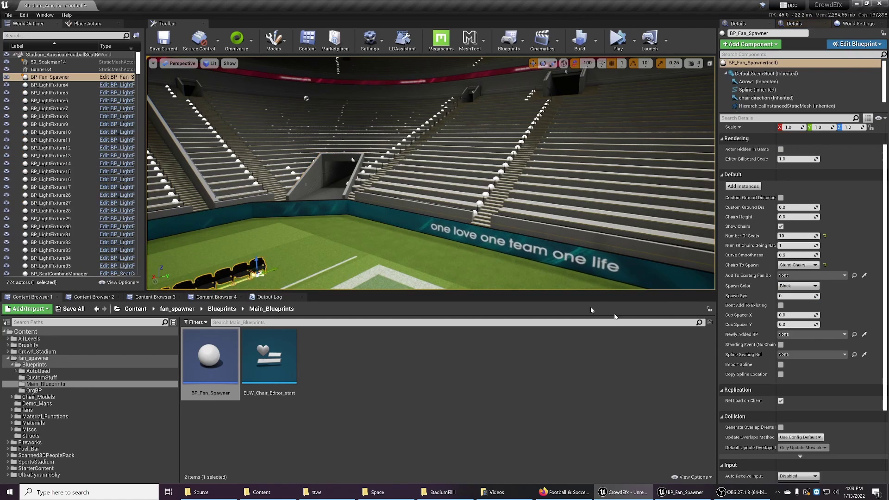
click(865, 355)
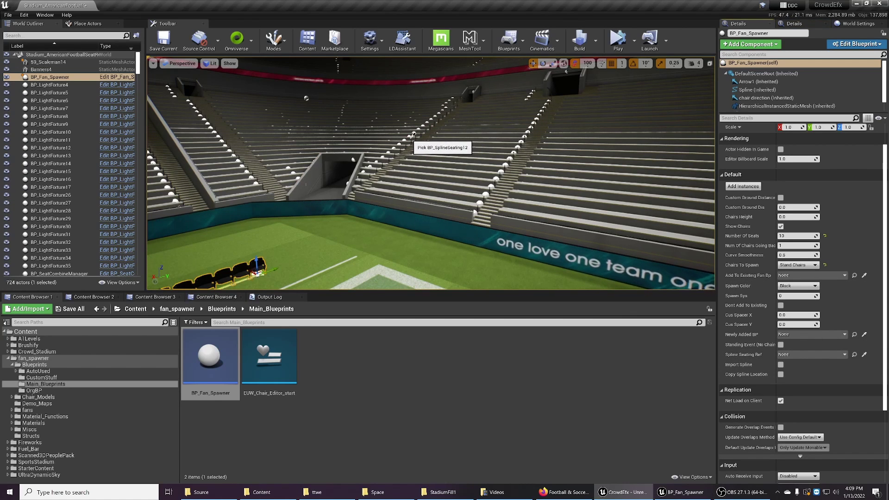
scroll(414, 141, up, 10)
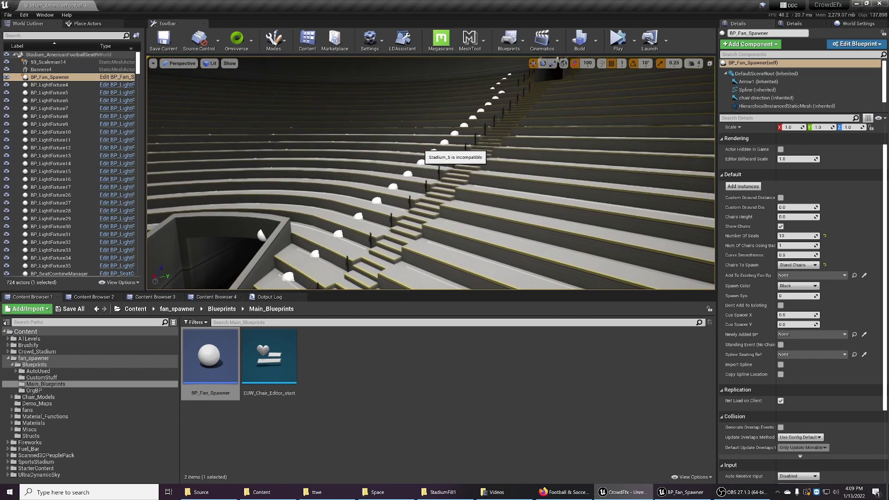
click(410, 175)
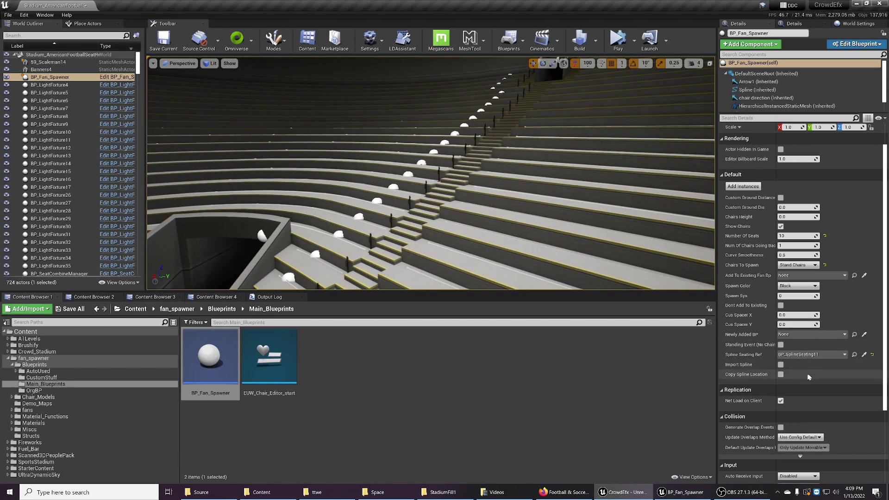
Enable Import Spline and Copy Spline Location on the fan spawner to place its chairs along the referenced stand row.
click(782, 365)
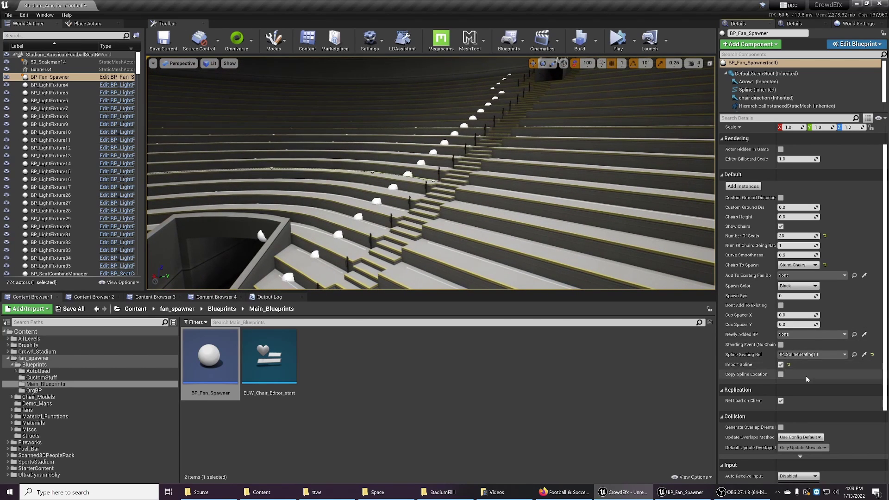
click(781, 375)
right_drag(430, 173, 392, 195)
alt+drag(284, 226, 282, 228)
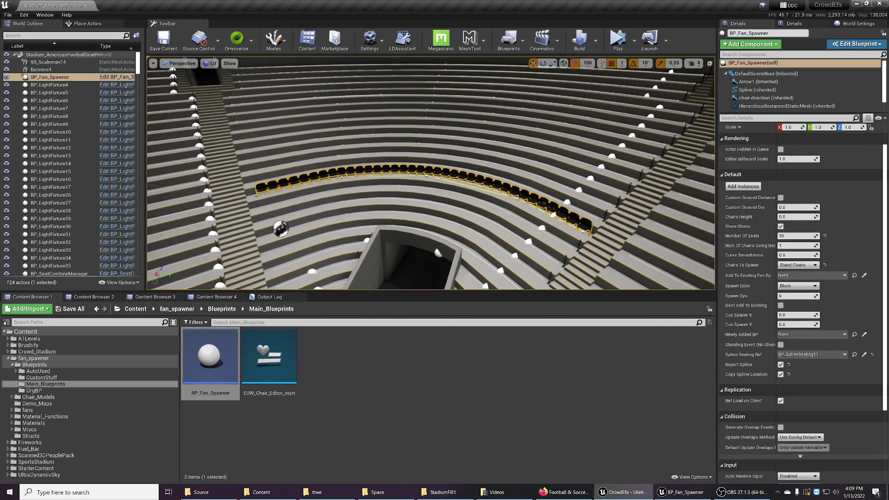
Widen the spacing of the fan spawner's chairs by raising Cus Spacer X to about 1.85.
scroll(766, 230, up, 2)
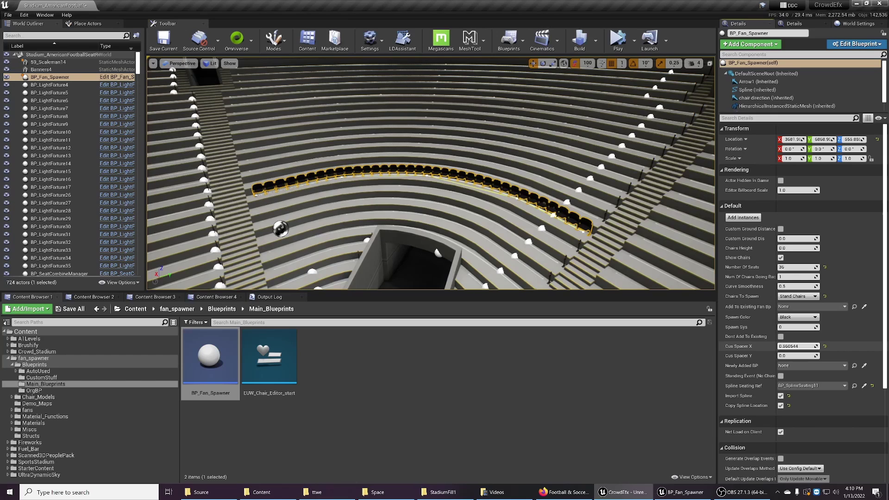
drag(787, 346, 792, 346)
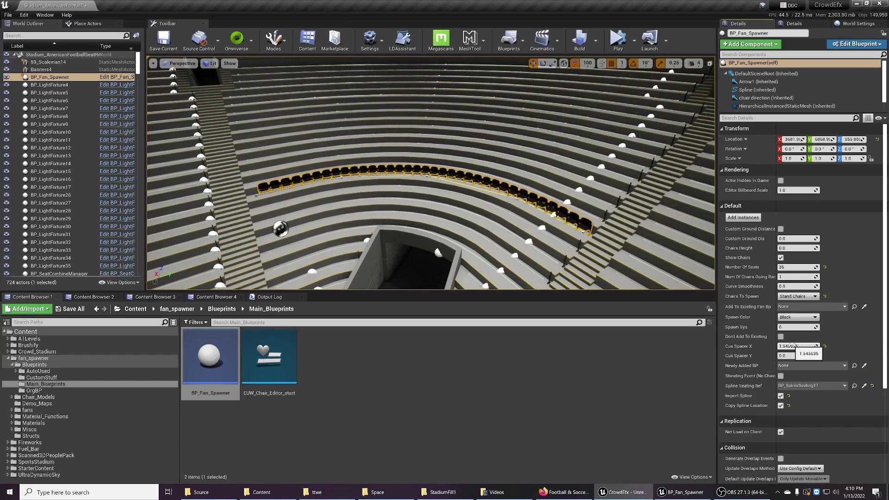
mouse_move(550, 210)
right_down()
mouse_move(489, 195)
mouse_move(484, 202)
mouse_move(648, 213)
mouse_move(550, 208)
right_up()
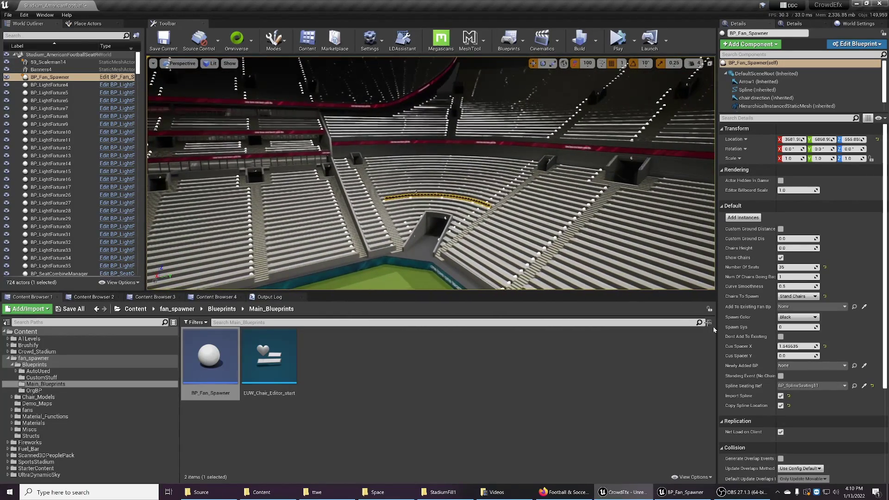
Turn off Import Spline, and undo the fan spawner's changes back to before the spline import.
click(781, 396)
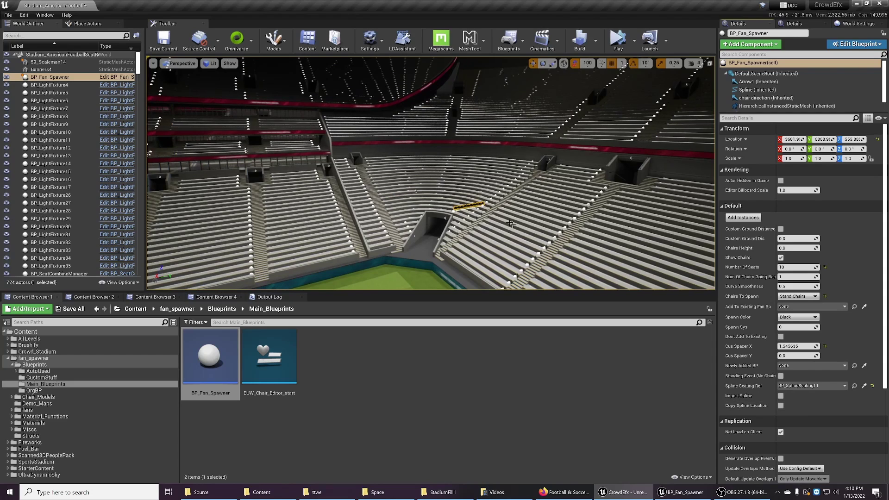
key(ctrl+z)
key(ctrl+z)
key(ctrl+z)
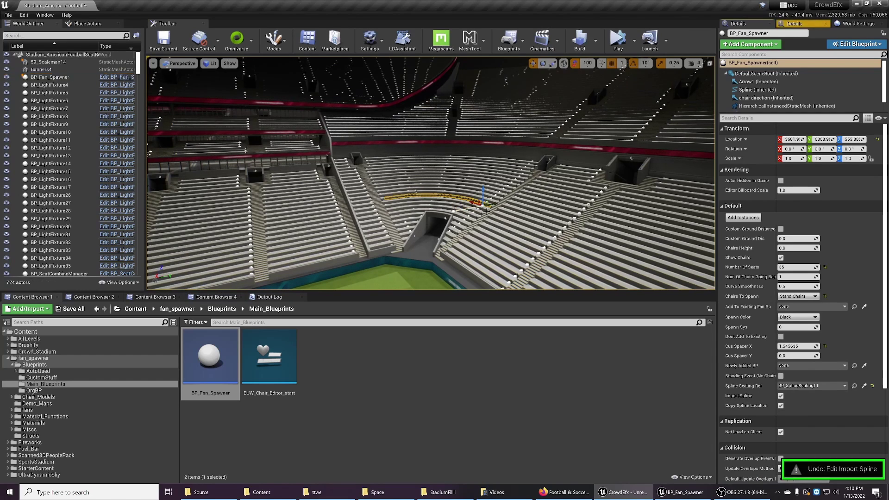
key(ctrl+z)
key(ctrl+z)
key(ctrl+z)
key(ctrl+z)
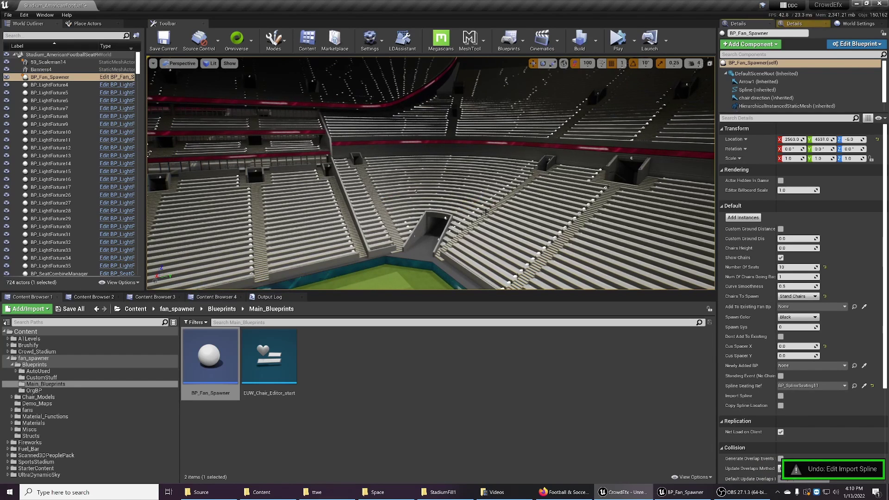
Return to the chair row on the field and open the BP_Fan_Spawner blueprint for editing.
right_drag(678, 158, 554, 244)
key(w)
click(547, 243)
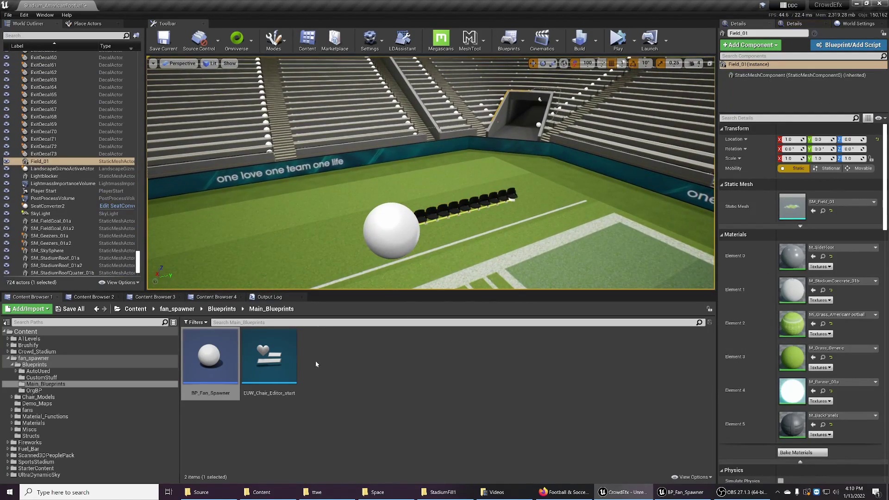
key(Right)
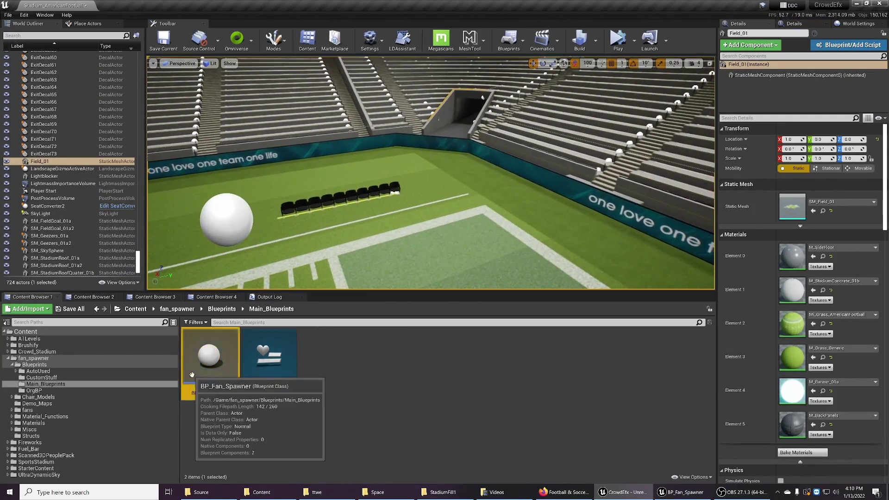
double_click(206, 366)
drag(193, 378, 193, 131)
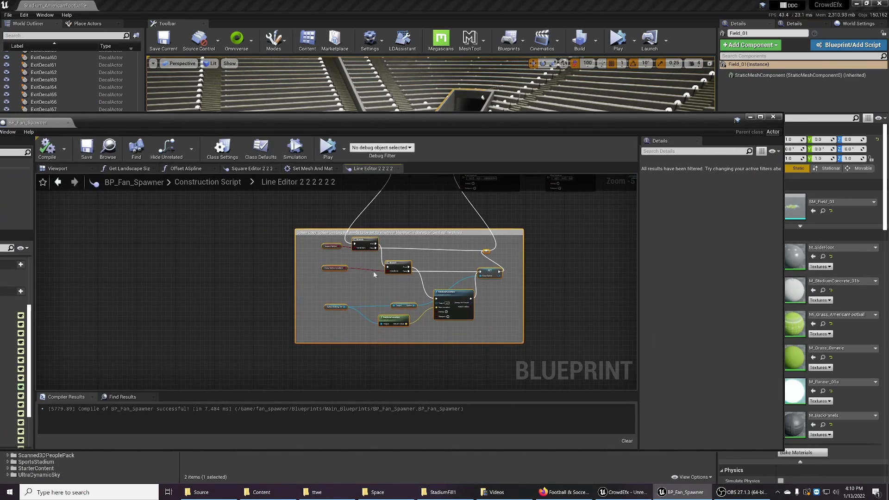
Examine the Spline Copy node group in the Line Editor graph of the BP_Fan_Spawner construction script.
scroll(289, 274, up, 2)
right_drag(289, 273, 154, 262)
scroll(591, 296, down, 5)
right_drag(588, 278, 579, 254)
scroll(422, 293, up, 4)
scroll(557, 264, up, 1)
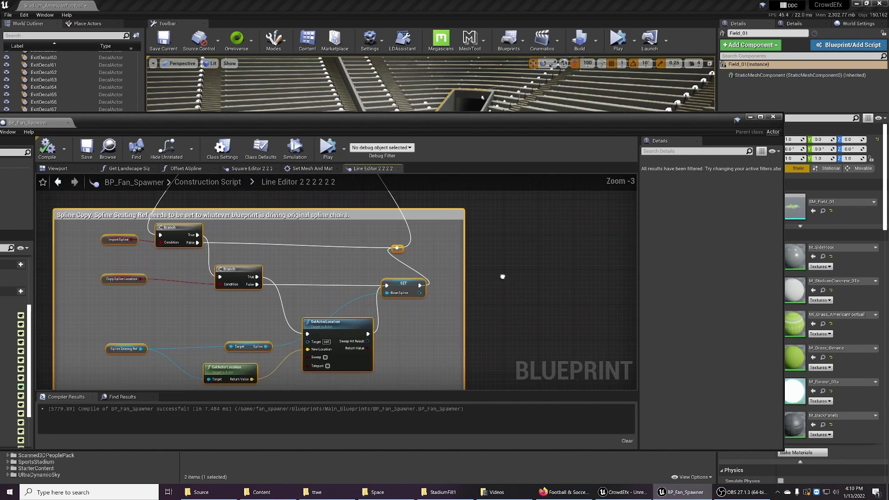
right_drag(518, 272, 607, 254)
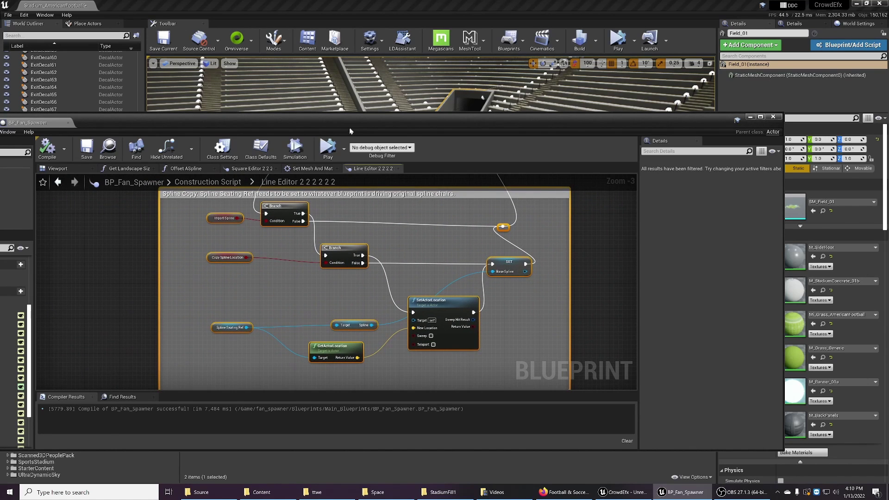
drag(352, 127, 517, 99)
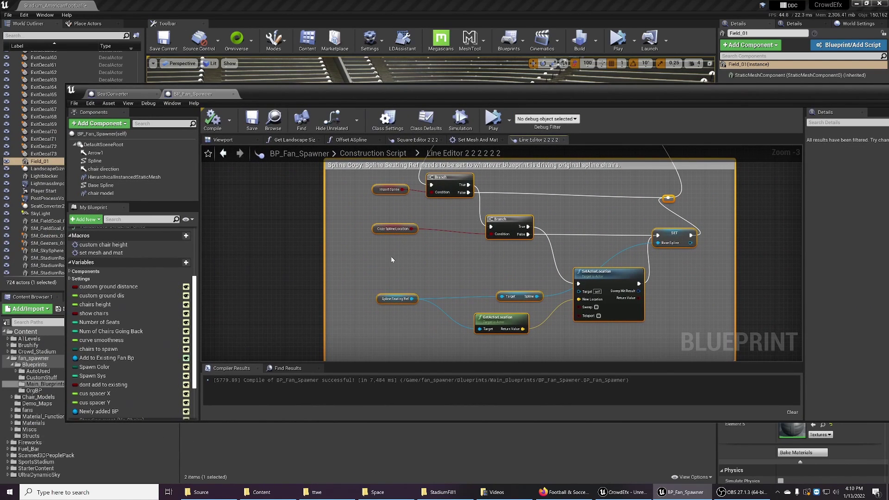
Inspect the Import Spline, Copy Spline Location and Spline Seating Ref variable nodes, and move the blueprint window to uncover the stadium view.
click(389, 193)
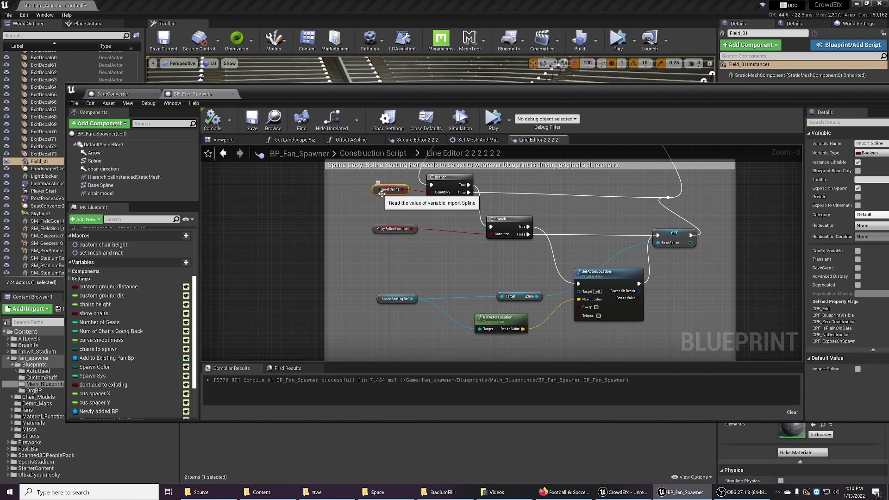
click(379, 233)
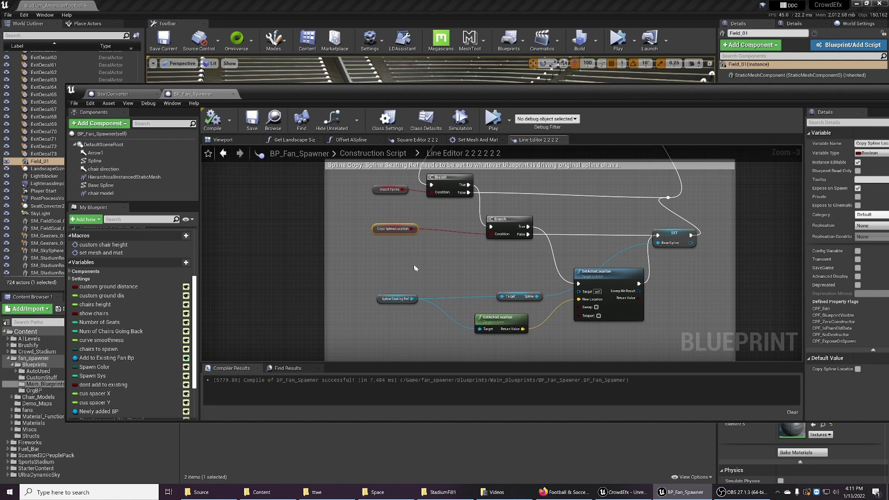
right_drag(418, 271, 407, 248)
click(375, 260)
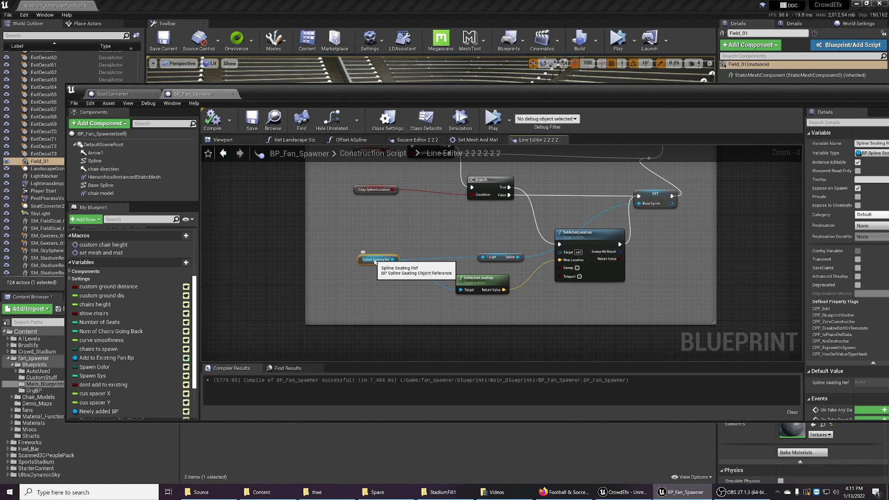
drag(651, 89, 532, 182)
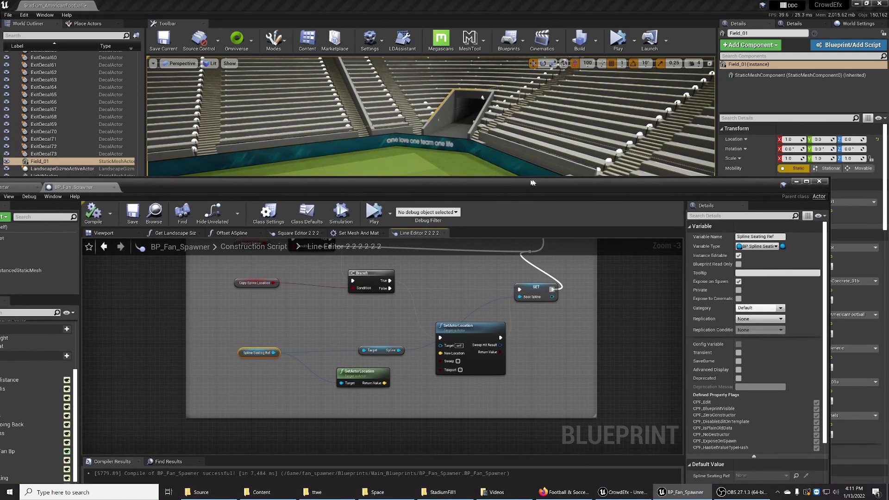
Select one of the spline seating actors in the stands and move the blueprint window to uncover its details.
click(630, 143)
right_drag(630, 142, 678, 100)
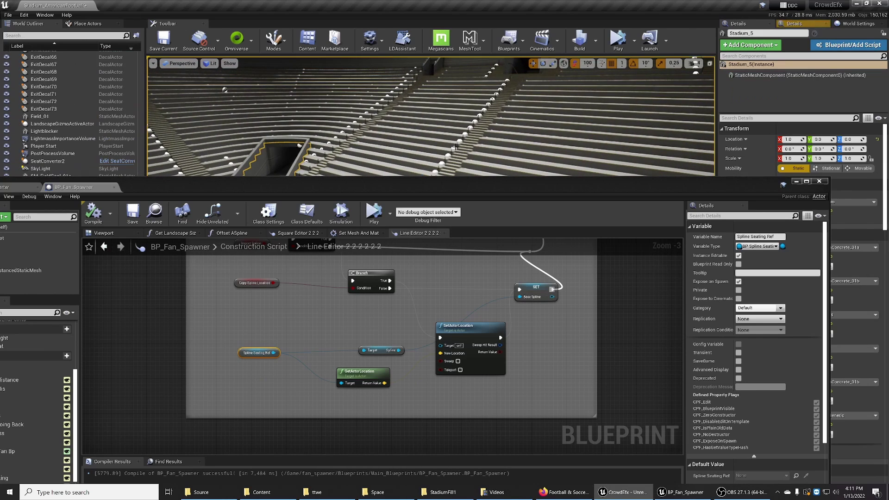
click(453, 147)
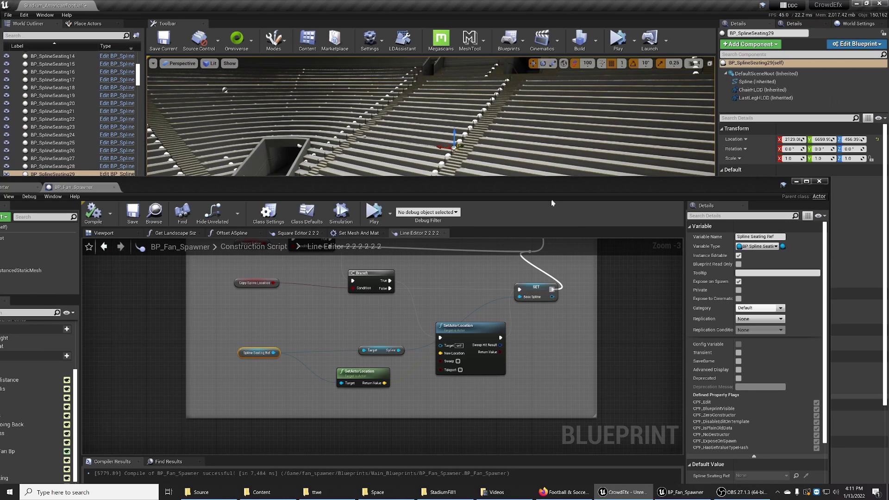
right_drag(366, 334, 449, 349)
drag(412, 184, 335, 206)
Examine the Spline Copy branches, the node that sets Base Spline, and the line editor chain it feeds.
right_drag(377, 353, 354, 386)
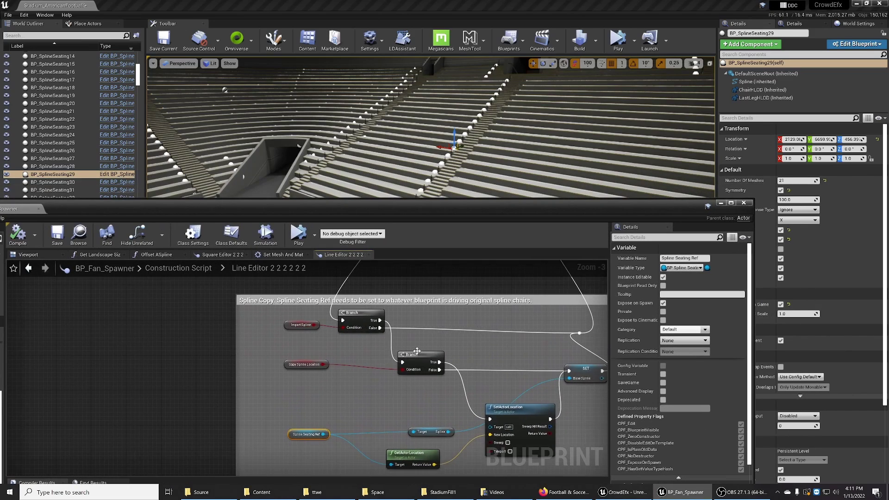
scroll(416, 350, down, 4)
right_drag(434, 328, 379, 324)
scroll(380, 327, up, 4)
right_drag(393, 362, 294, 413)
click(507, 310)
scroll(370, 357, down, 2)
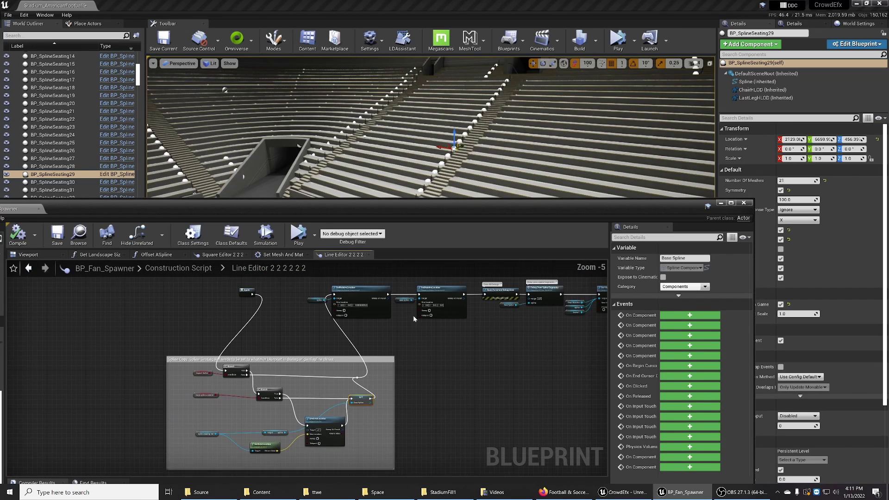
right_drag(413, 316, 370, 322)
right_drag(461, 344, 565, 335)
Inspect the GetActorLocation and Spline nodes fed by Spline Seating Ref in the Spline Copy group.
scroll(478, 373, up, 2)
right_drag(478, 374, 576, 261)
right_drag(298, 340, 317, 359)
click(319, 410)
right_drag(319, 410, 336, 330)
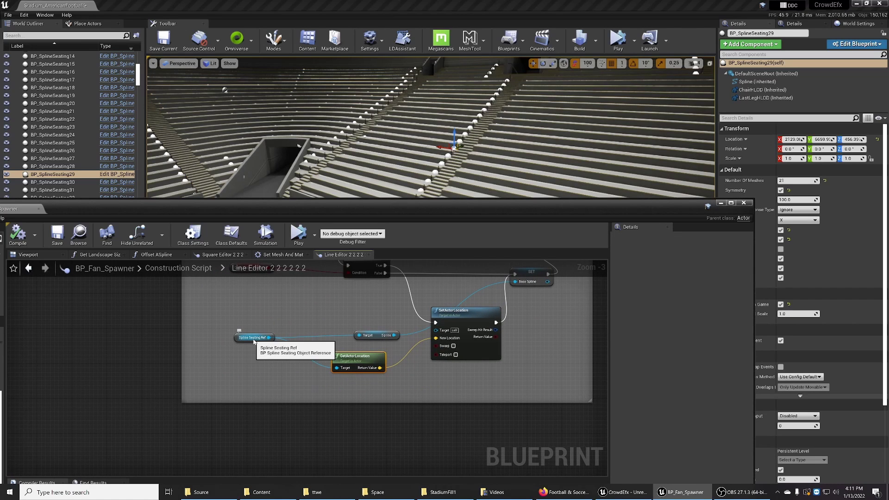
click(376, 333)
right_drag(376, 334, 318, 341)
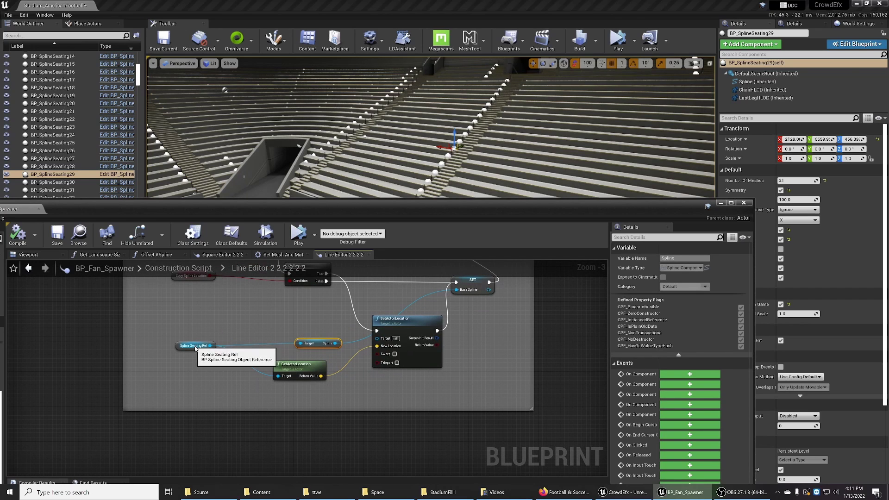
Move the SetActorLocation node up in the Spline Copy group, closer to the Branch and Base Spline SET nodes.
right_drag(320, 325, 290, 353)
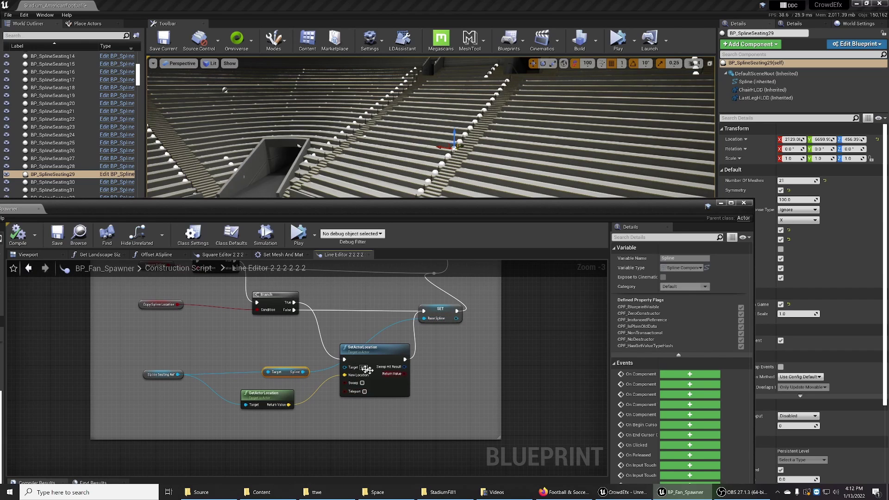
right_drag(276, 345, 312, 355)
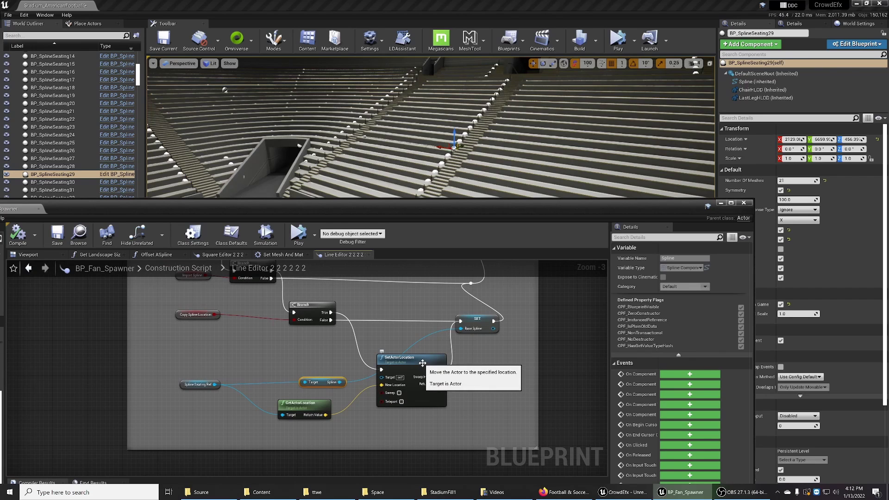
drag(423, 363, 422, 337)
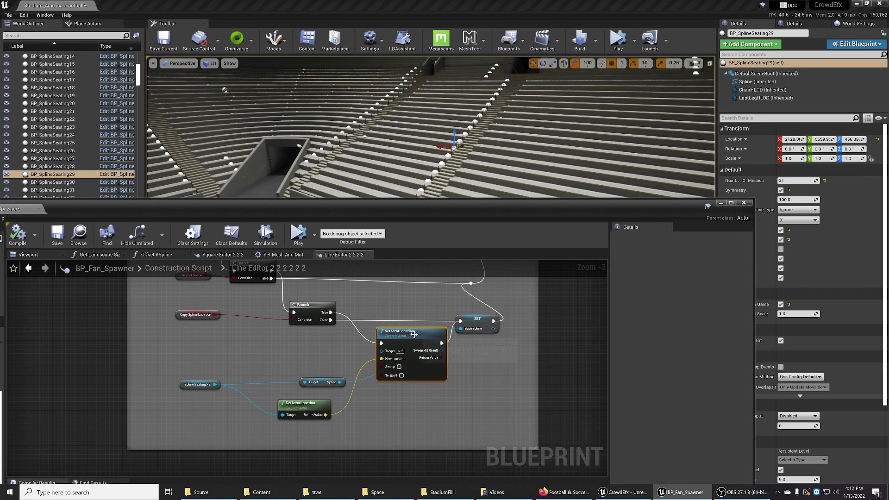
right_drag(290, 335, 307, 389)
right_drag(367, 389, 397, 324)
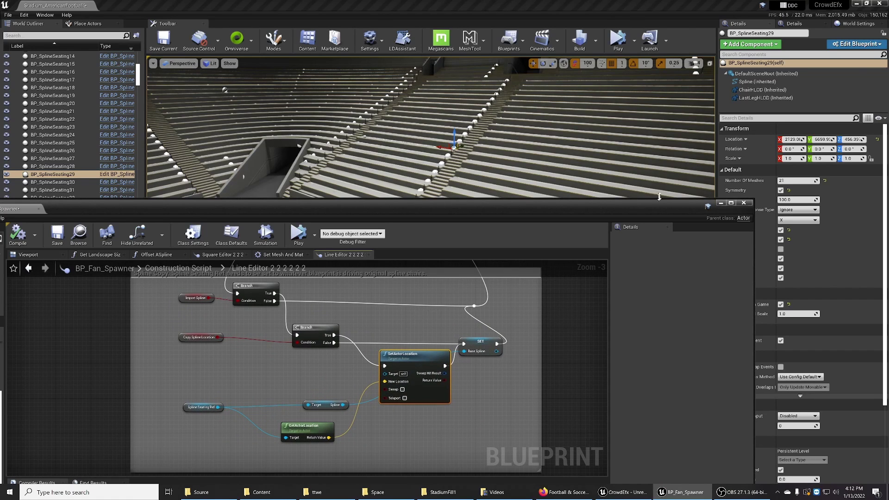
Inspect the Base Spline node in the main line editor chain, then minimize the blueprint window.
scroll(505, 356, down, 2)
right_drag(474, 332, 443, 409)
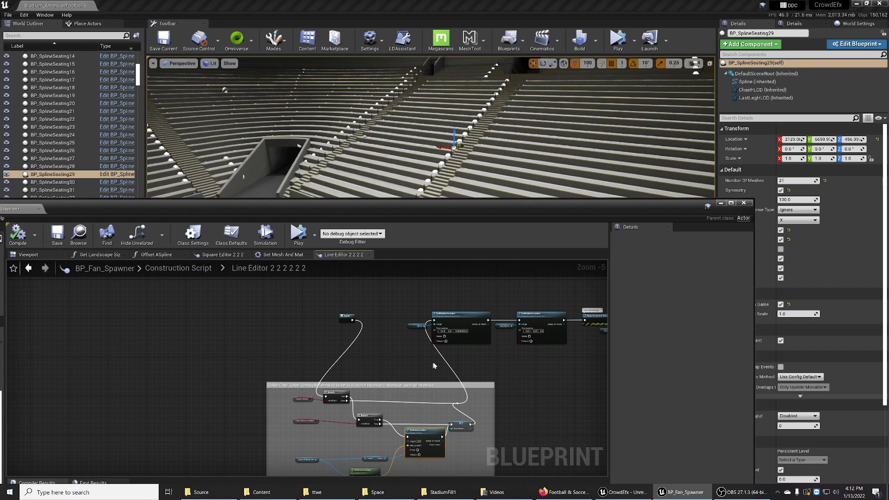
click(503, 326)
right_drag(508, 381, 290, 358)
right_drag(412, 371, 544, 355)
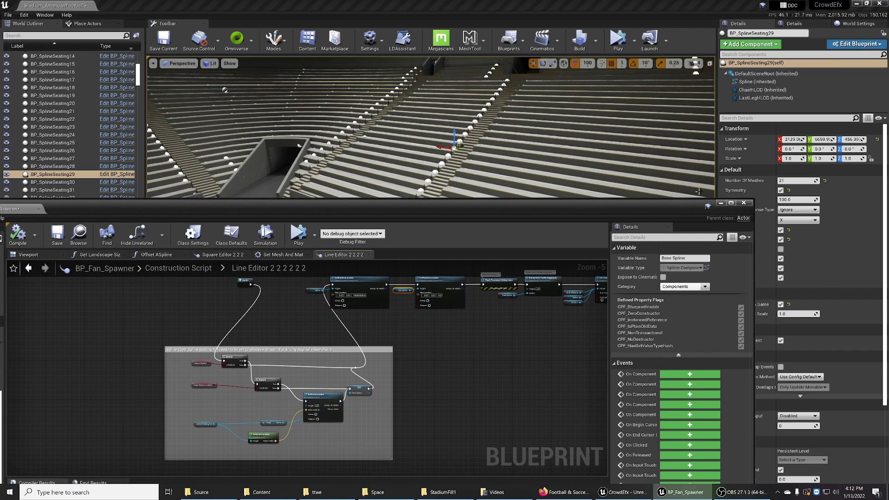
click(720, 203)
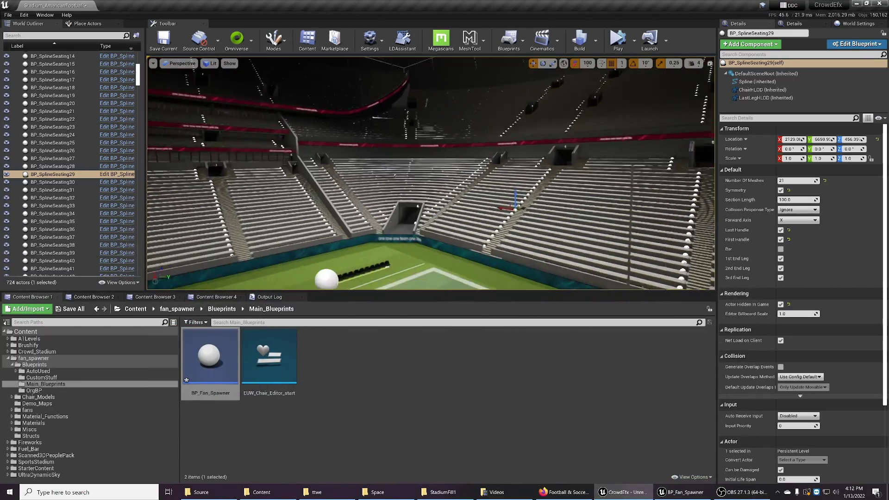
Select the seat converter sphere on the field and set its Fan Spawner BPSettings to BP_Fan_Spawner.
mouse_move(430, 173)
right_down()
mouse_move(431, 136)
mouse_move(428, 168)
right_up()
key(w)
key(w)
right_drag(519, 240, 459, 230)
click(385, 215)
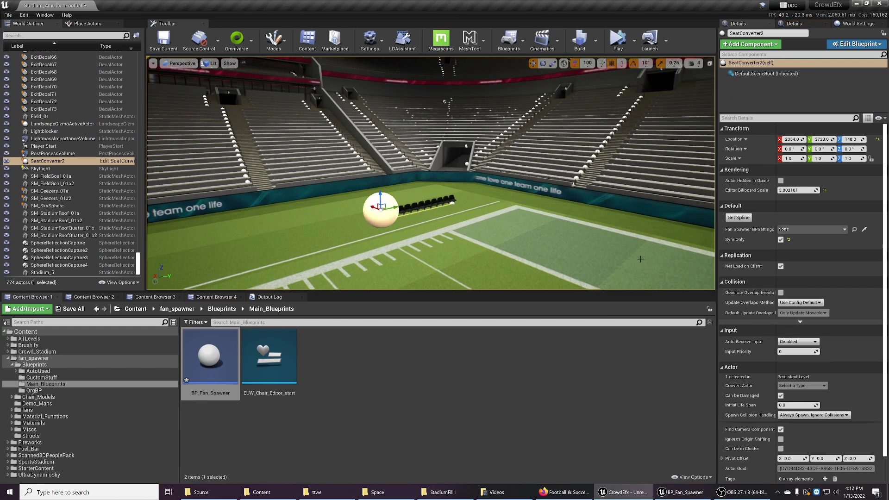
click(808, 230)
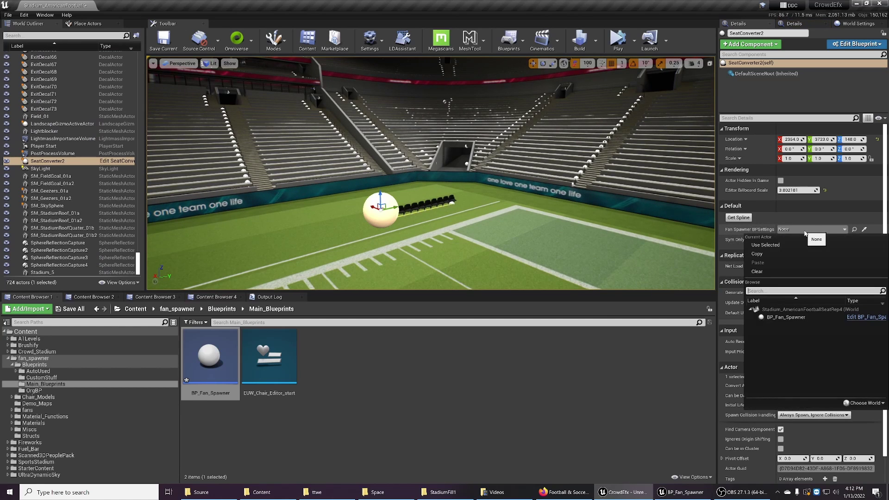
click(791, 321)
Select the chair row on the field and set its Spawn Color to Red.
right_drag(439, 202, 438, 202)
click(438, 203)
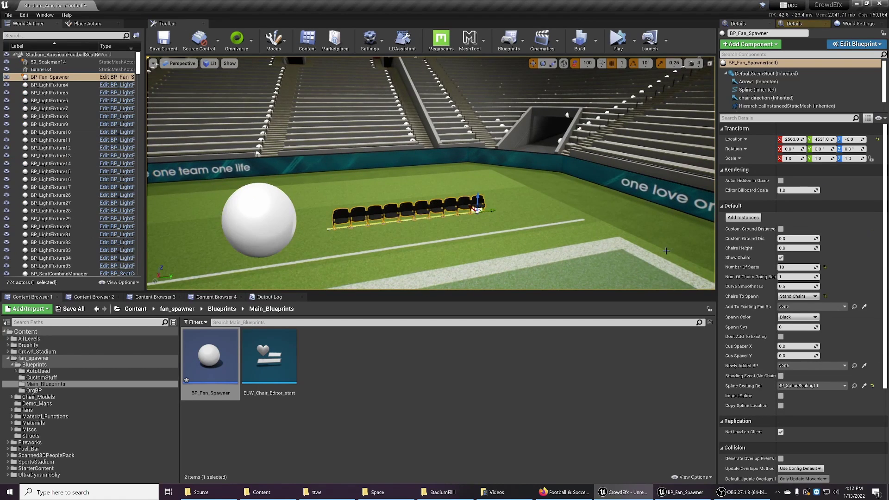
click(791, 317)
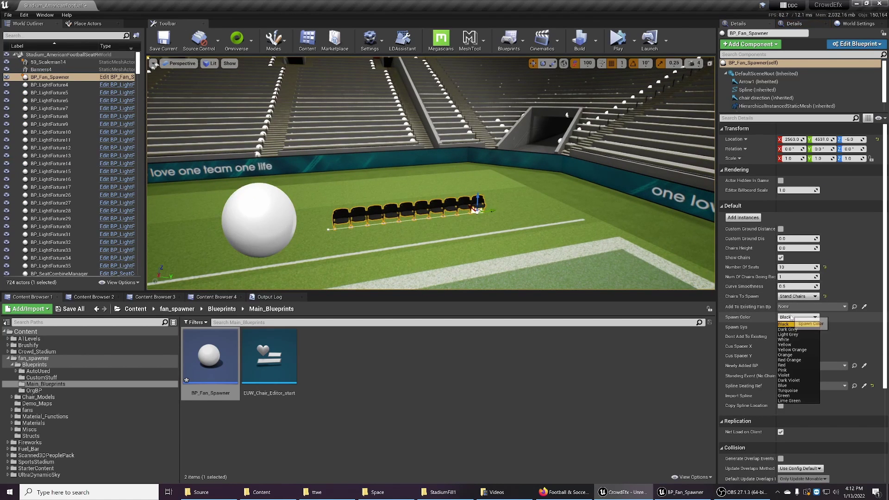
click(788, 365)
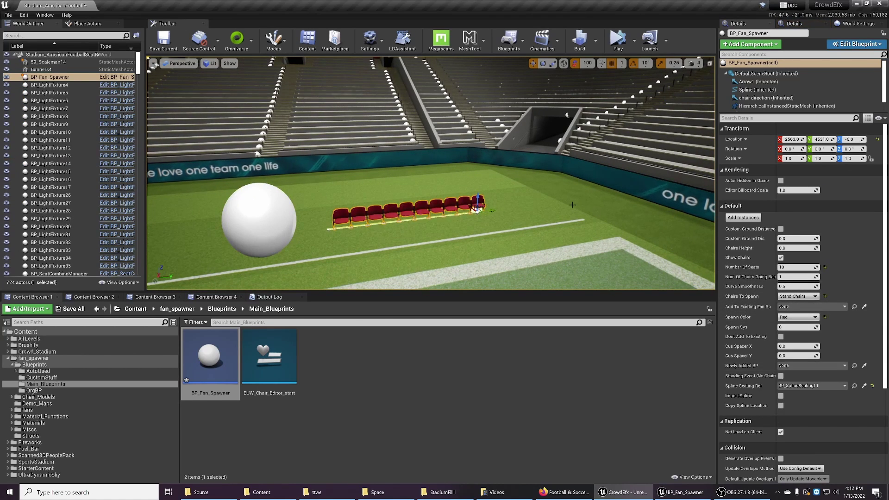
Select the seat converter again and run Get Spline to fill the stadium's seating splines with chairs.
right_drag(528, 220, 614, 184)
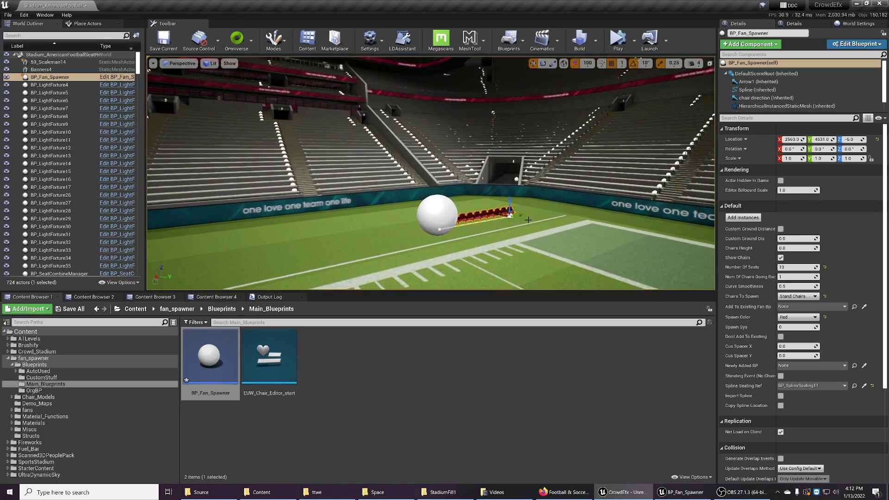
click(452, 216)
right_drag(452, 215, 403, 214)
key(w)
right_drag(486, 226, 486, 226)
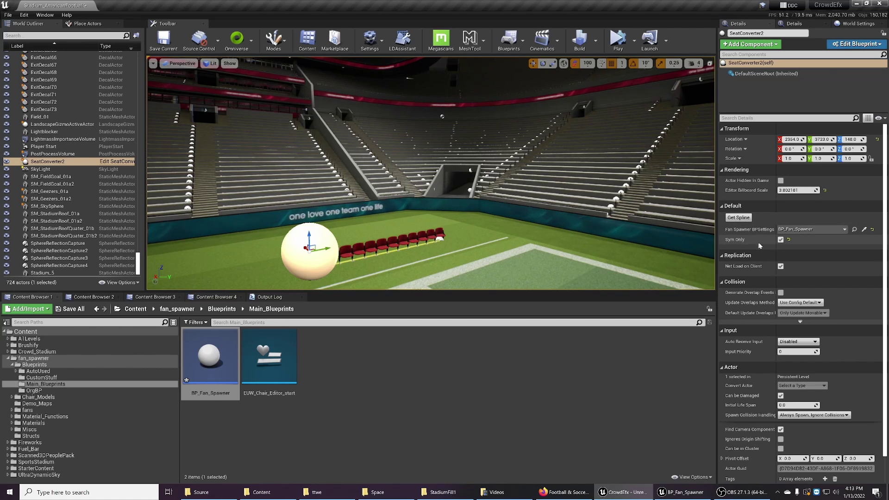
right_drag(430, 173, 152, 171)
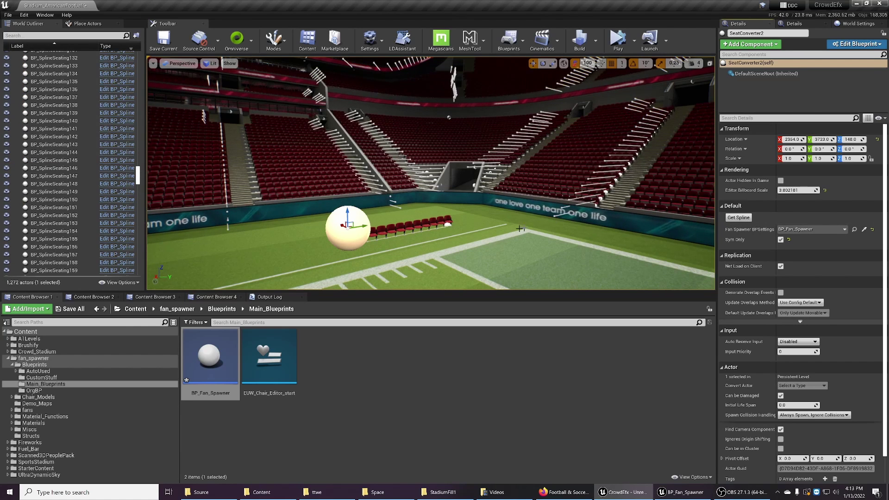
Select a generated chair row in the lower stands to inspect its fan spawner settings.
mouse_move(494, 230)
right_down()
mouse_move(296, 268)
mouse_move(231, 259)
mouse_move(301, 66)
mouse_move(496, 229)
right_up()
click(482, 240)
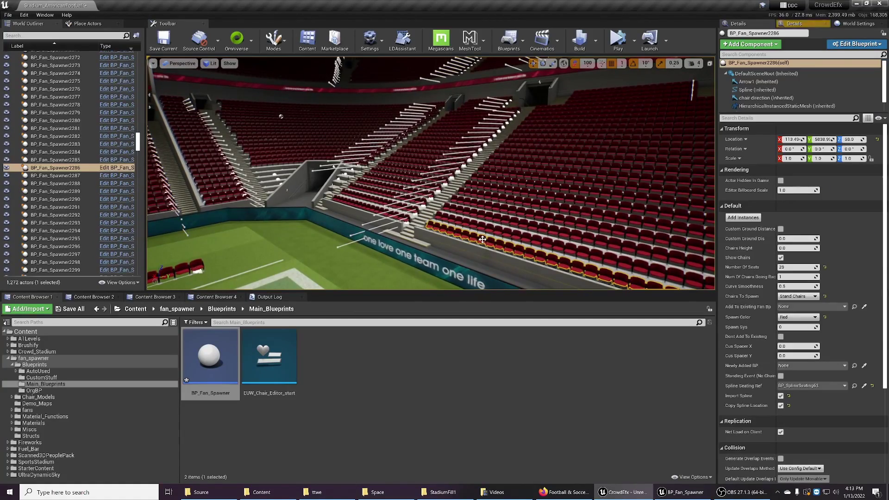
Return to the seat converter sphere on the field and open its blueprint in the editor.
mouse_move(402, 235)
right_down()
mouse_move(315, 232)
mouse_move(231, 194)
mouse_move(306, 213)
mouse_move(375, 259)
mouse_move(406, 243)
mouse_move(403, 234)
right_up()
click(389, 221)
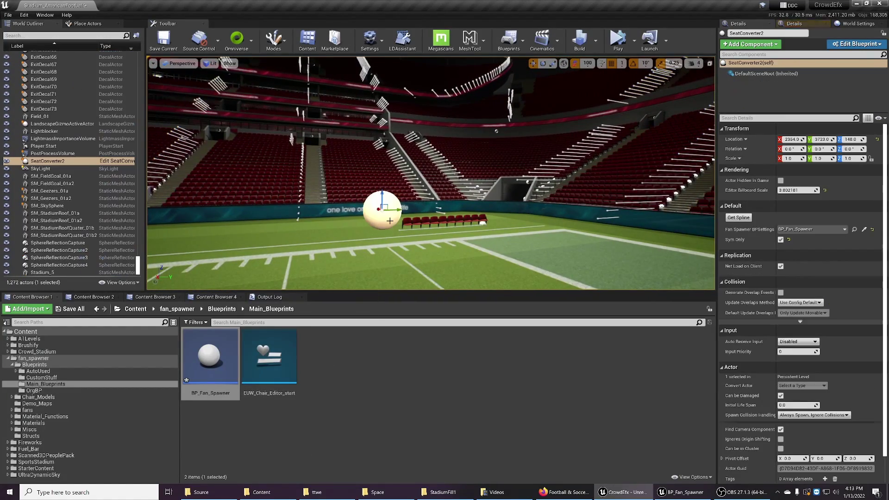
click(842, 44)
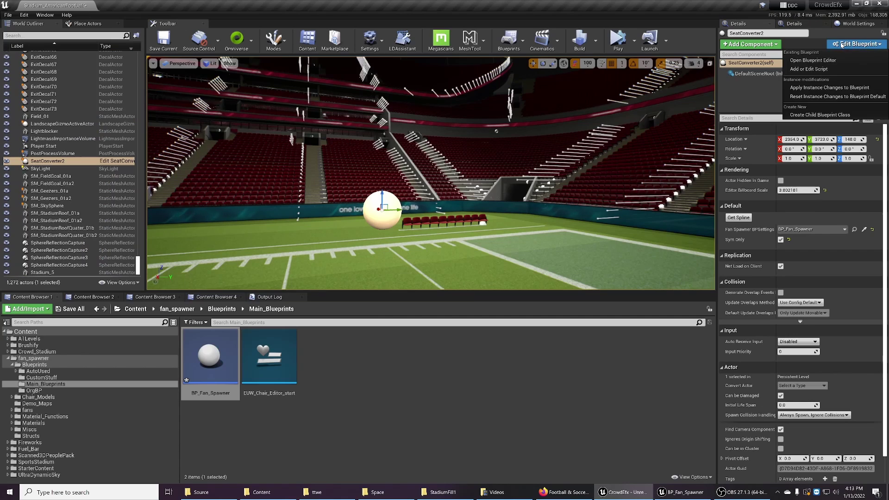
click(846, 61)
Examine the GetSpline event, Get All Actors Of Class and For Each Loop nodes in the SeatConverter Event Graph.
scroll(418, 362, down, 3)
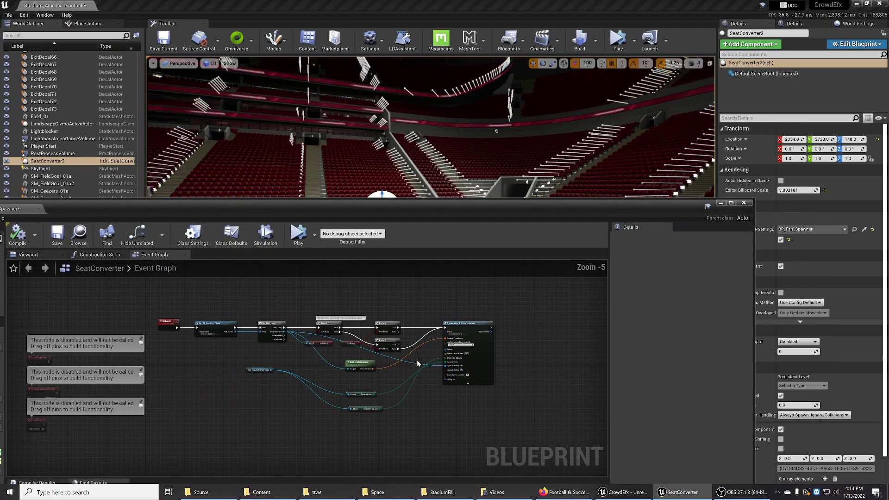
scroll(279, 374, up, 3)
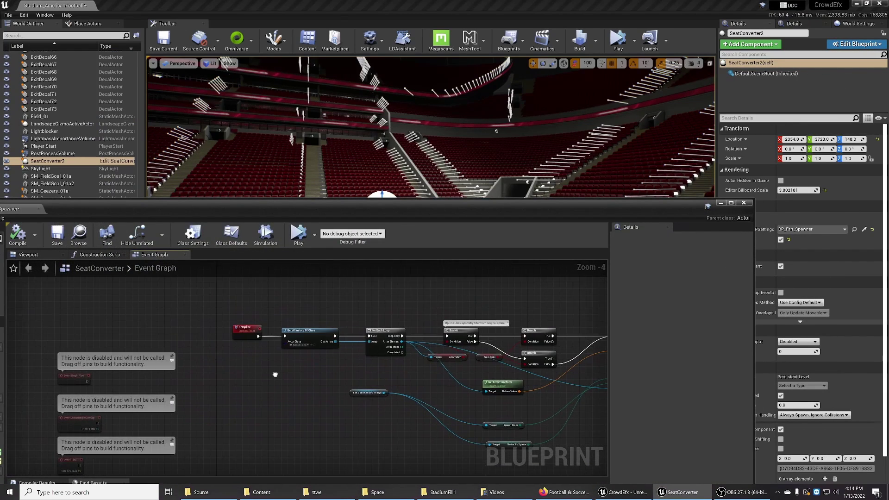
right_drag(279, 374, 315, 387)
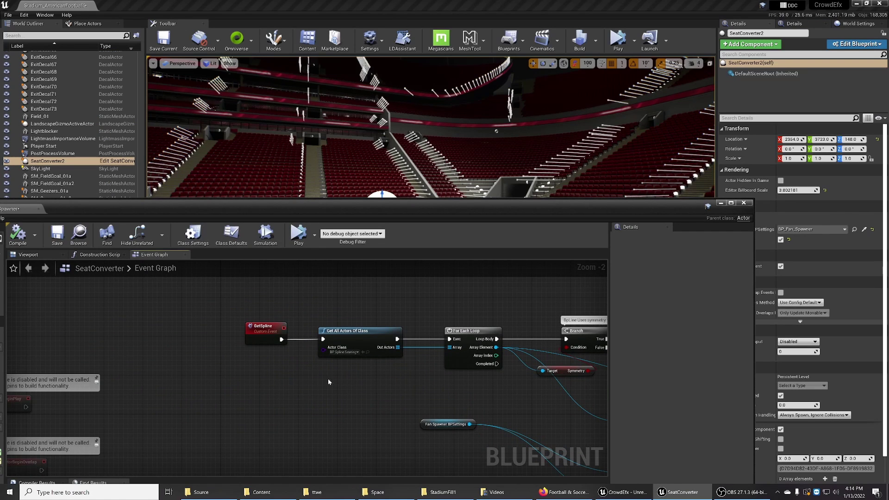
click(265, 328)
right_drag(364, 389, 305, 361)
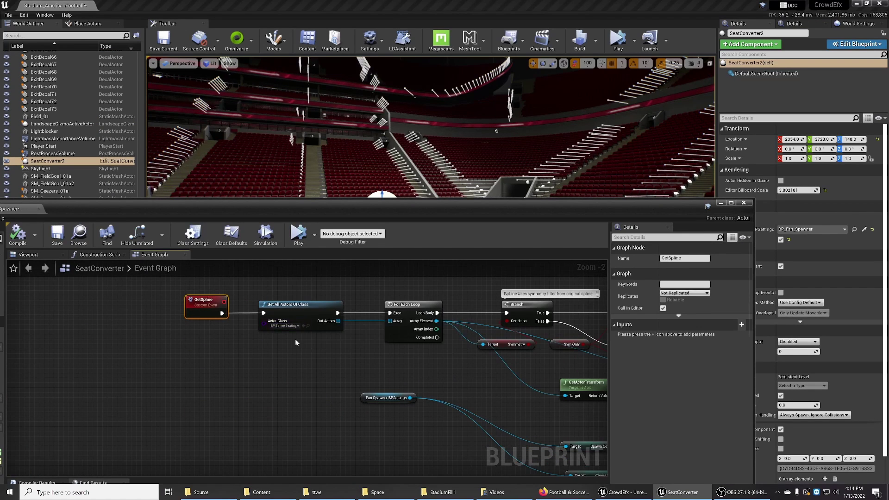
right_drag(362, 359, 299, 375)
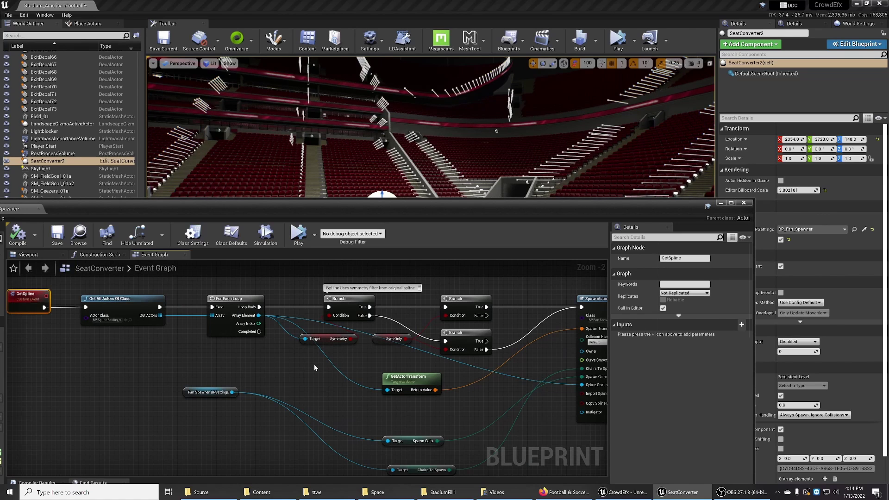
Shift the Symmetry node slightly away from Sym Only, and examine the symmetry branches and the SpawnActor BP Fan Spawner node.
drag(331, 341, 318, 342)
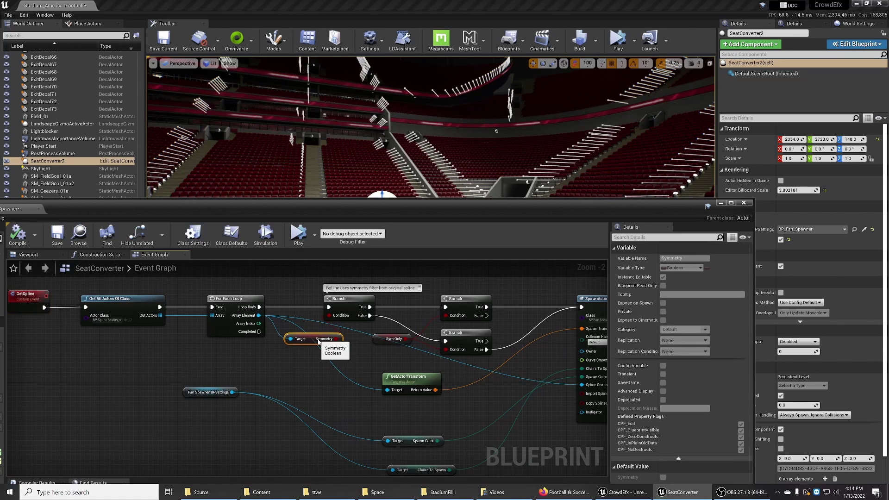
right_drag(447, 155, 453, 174)
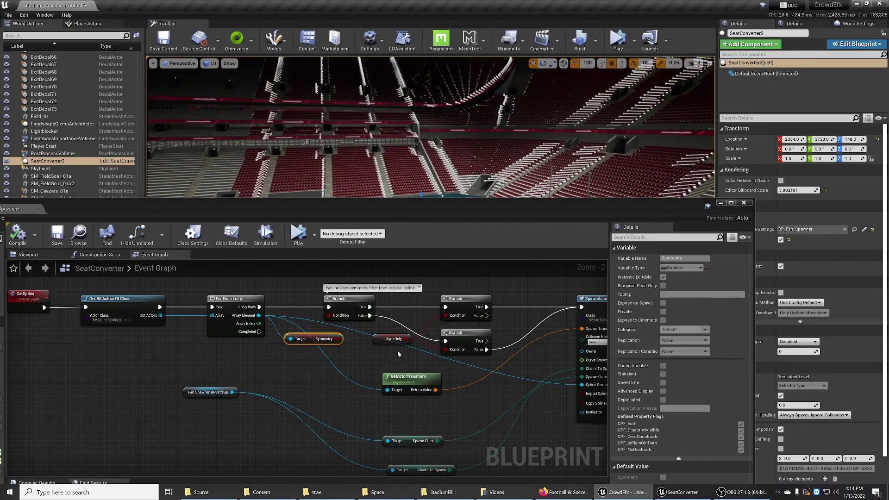
right_drag(445, 327, 350, 312)
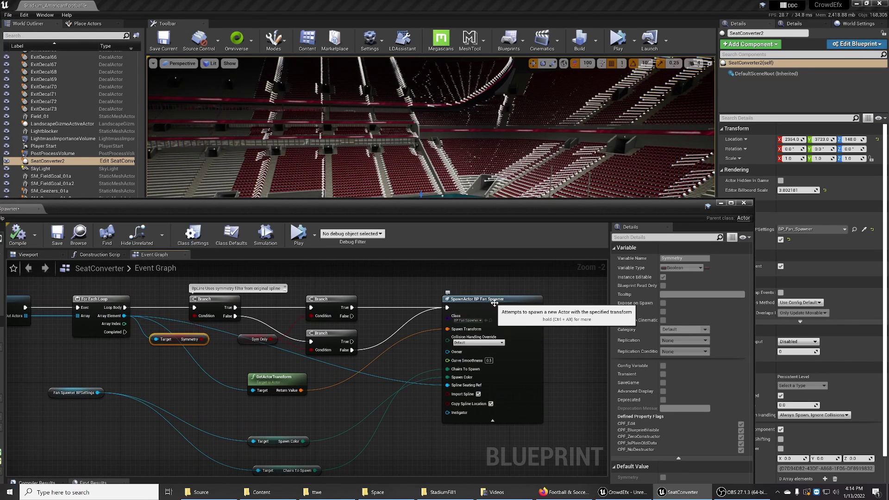
right_drag(407, 369, 443, 339)
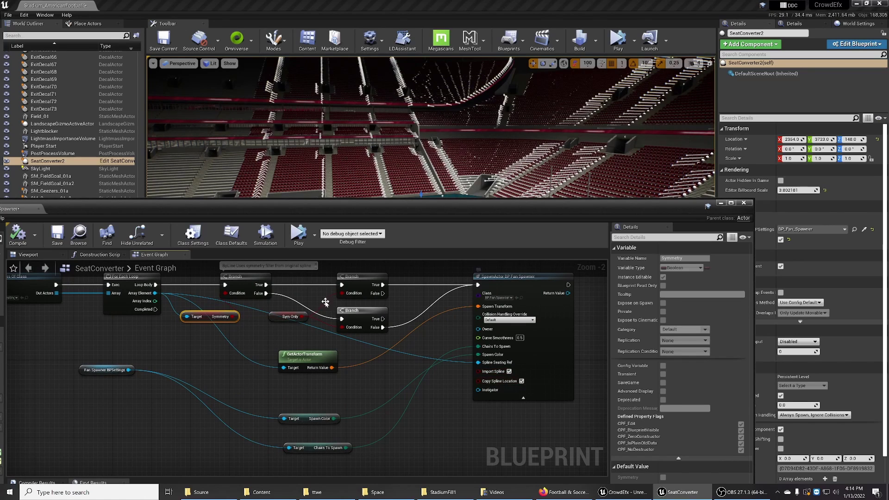
Move the blueprint window to uncover its side panels, and show the spline import variables of BP_Fan_Spawner.
drag(375, 214, 577, 181)
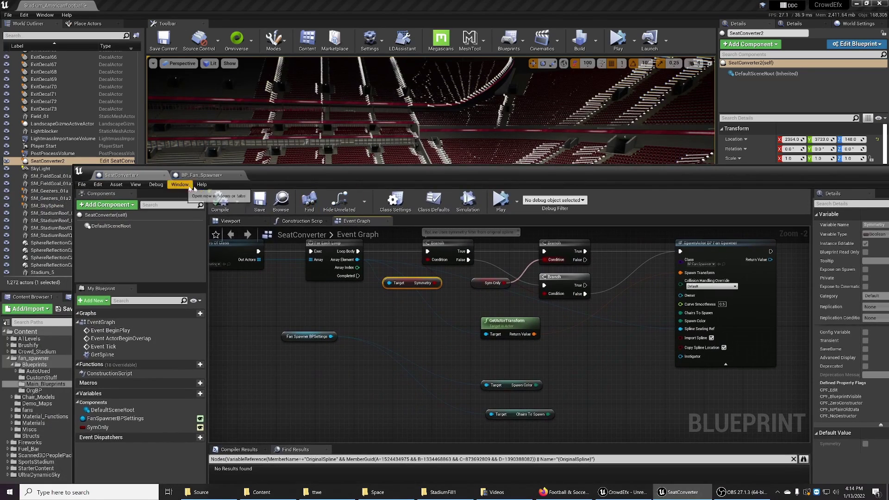
click(201, 175)
scroll(158, 395, down, 3)
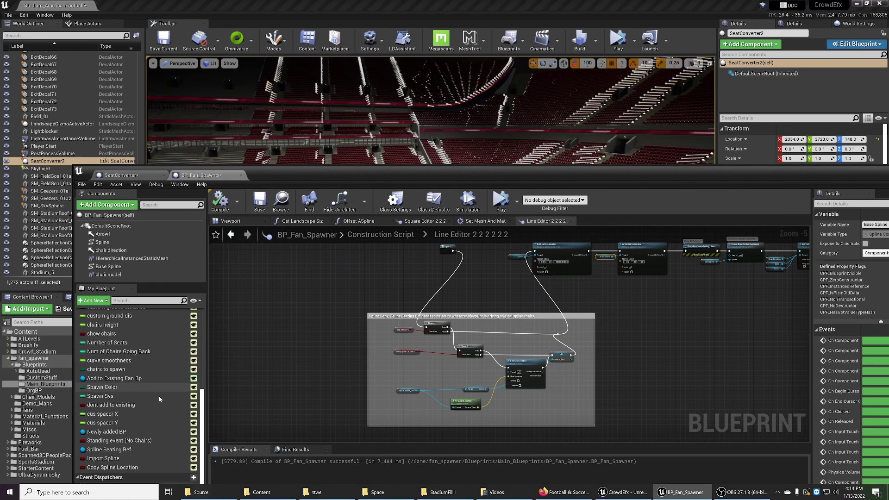
Show the Import Spline variable's details in BP_Fan_Spawner, and return to the SpawnActor node in the SeatConverter Event Graph.
click(139, 458)
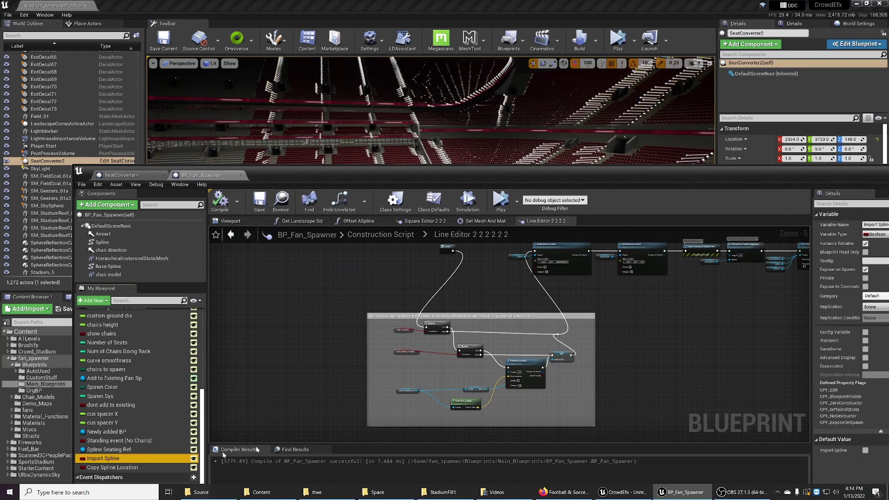
click(121, 175)
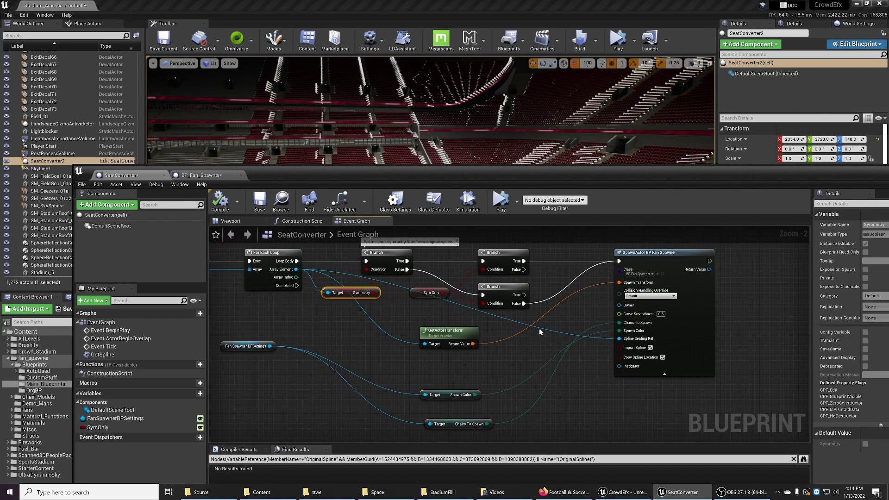
right_drag(521, 360, 478, 354)
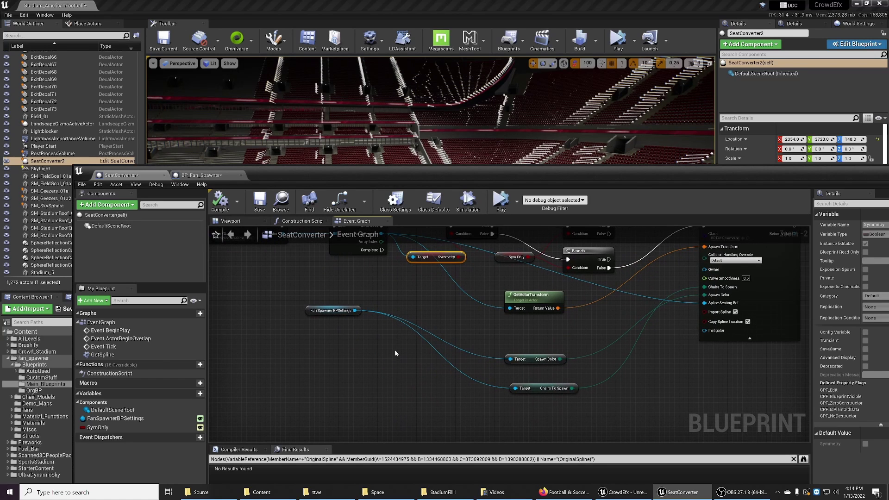
Select the Fan Spawner BPSettings node, and examine how its Spawn Color and Chairs To Spawn values feed the SpawnActor BP Fan Spawner node.
click(340, 314)
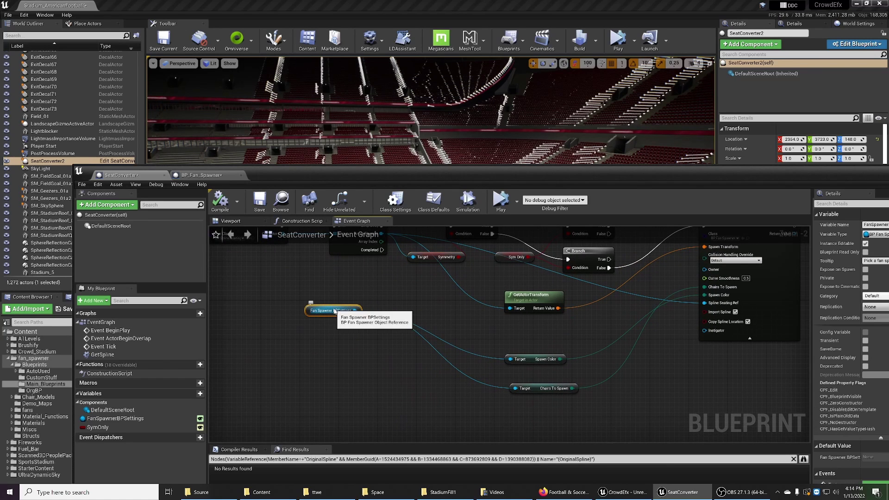
mouse_move(376, 340)
right_down()
mouse_move(376, 327)
mouse_move(382, 331)
right_up()
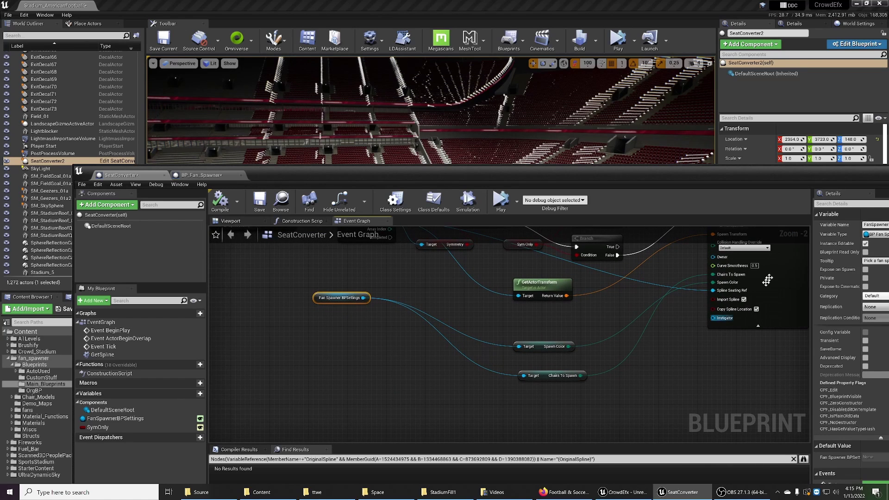
right_drag(698, 355, 575, 395)
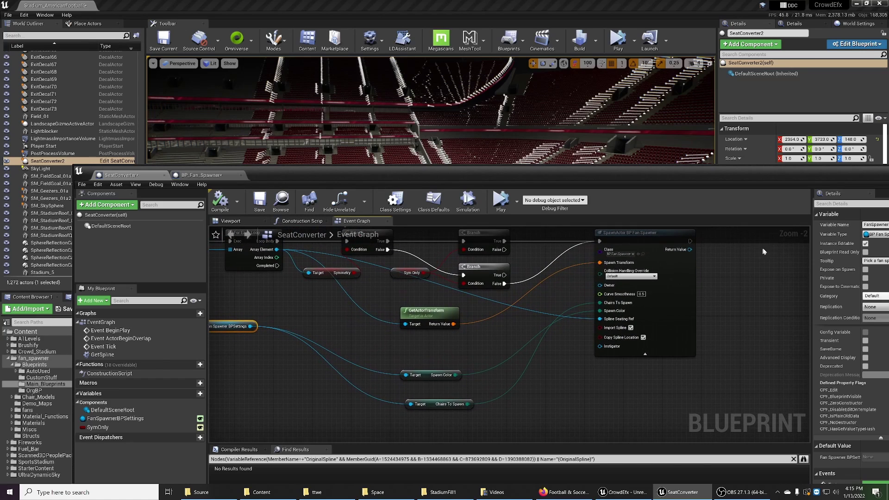
right_drag(516, 328, 560, 339)
scroll(560, 338, down, 1)
right_drag(402, 331, 454, 337)
scroll(455, 337, down, 1)
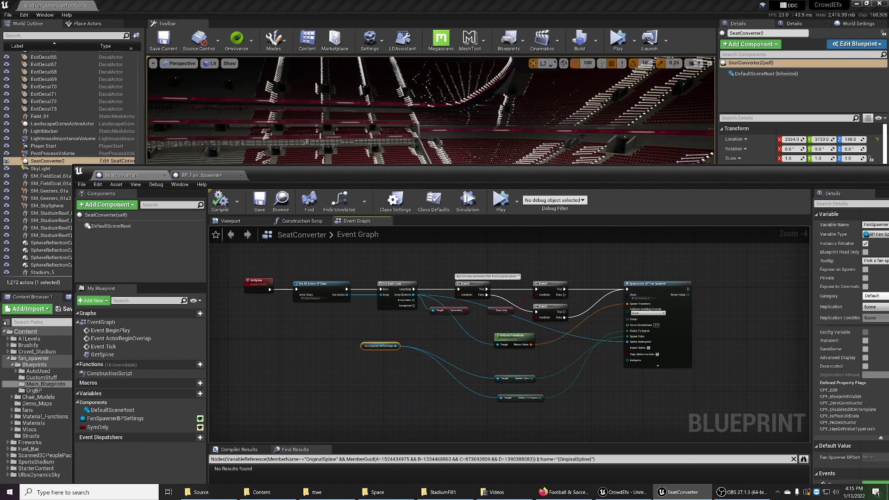
Minimize the SeatConverter blueprint window, and frame the seat converter sphere on the field with the surrounding stands in the level.
drag(828, 176, 745, 187)
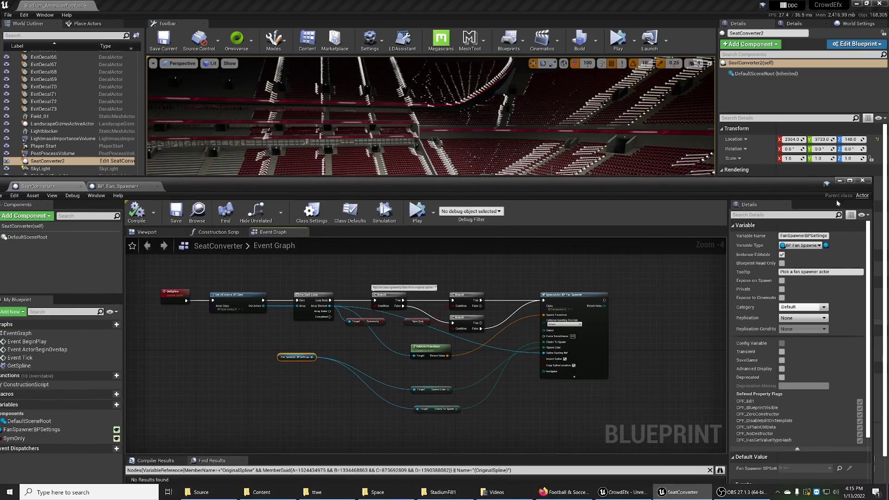
click(840, 181)
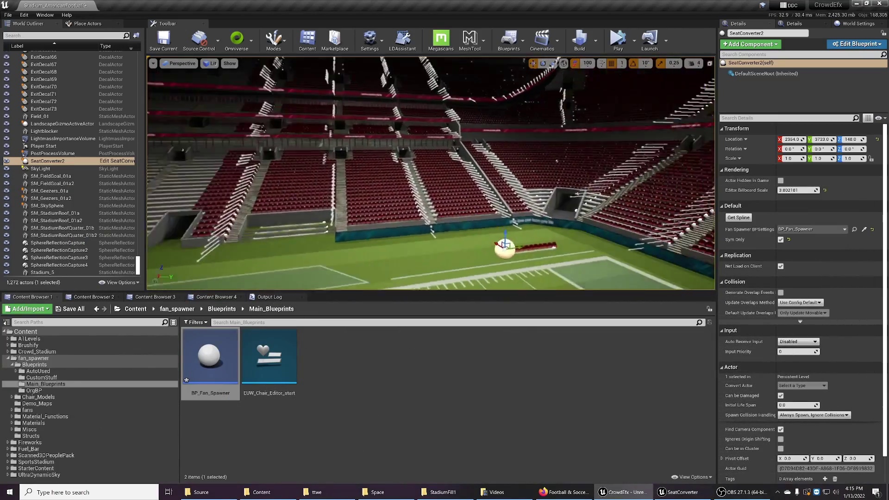
right_drag(431, 172, 338, 217)
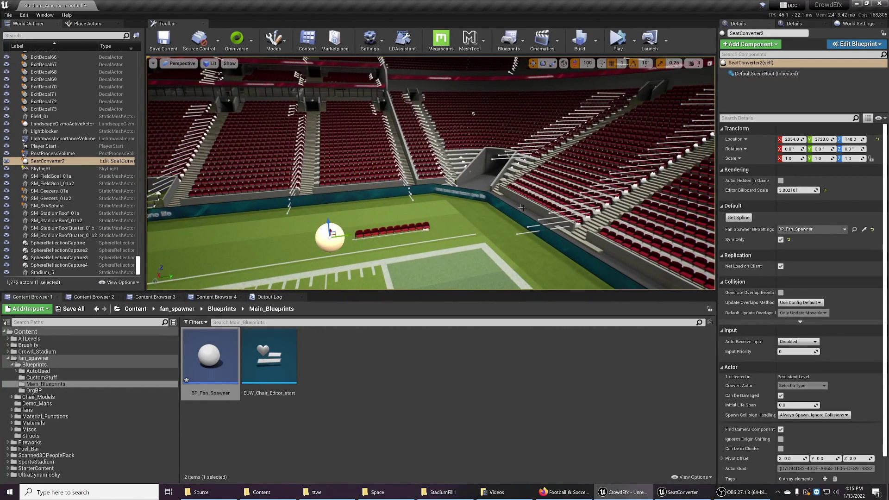